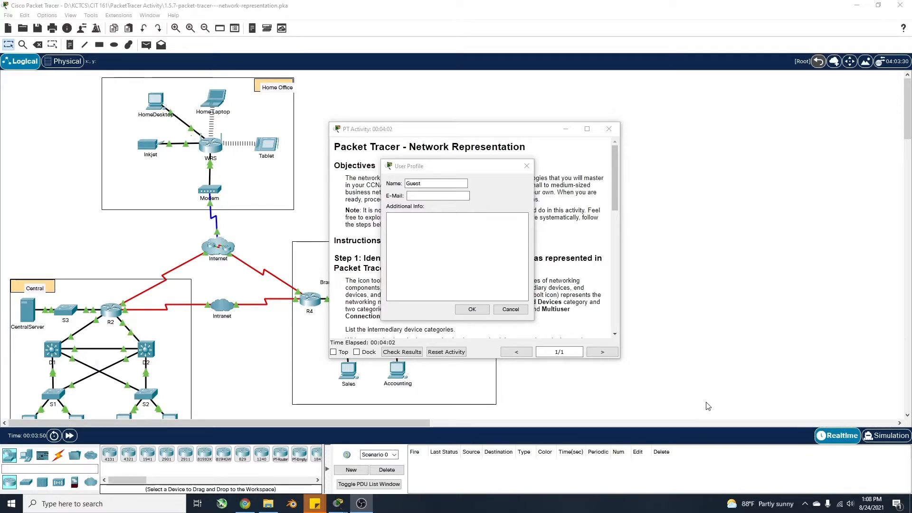
- Dismiss the profile prompt and stretch the PT Activity instructions window taller to show more questions
left_click(510, 310)
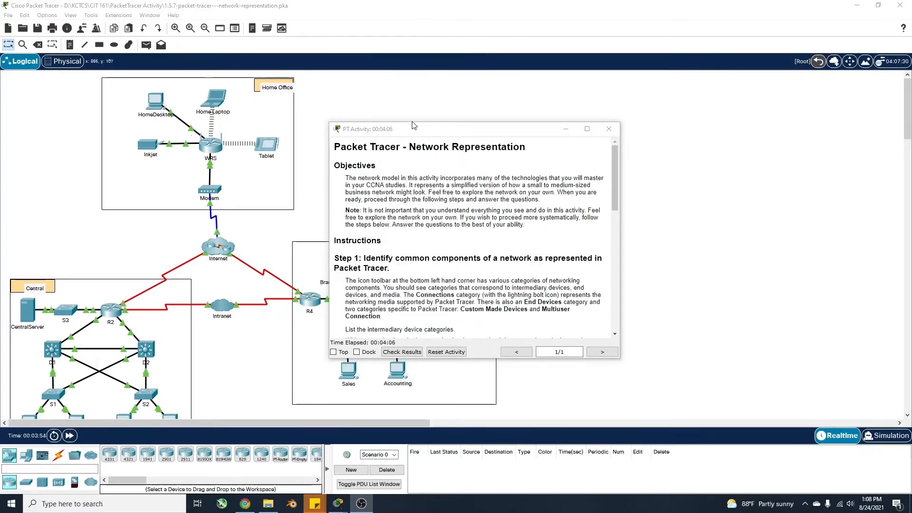
left_click_drag(413, 122, 414, 28)
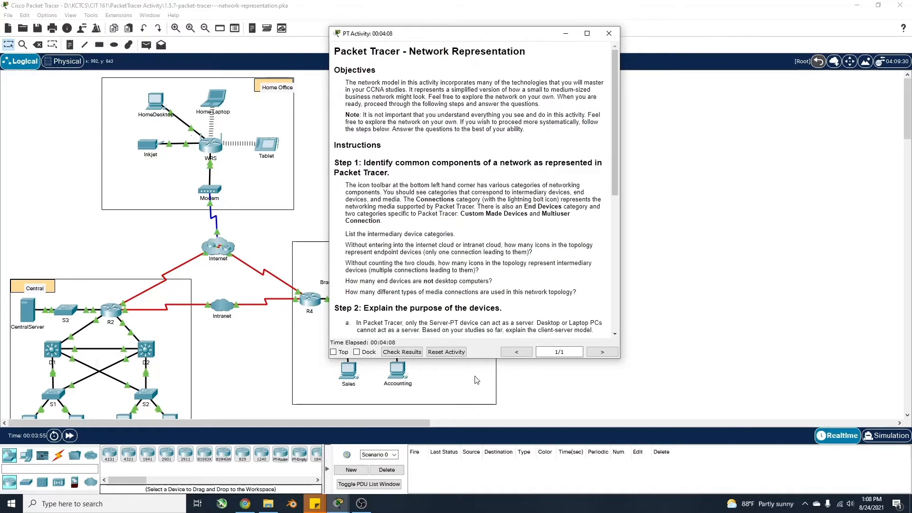
left_click_drag(477, 359, 477, 475)
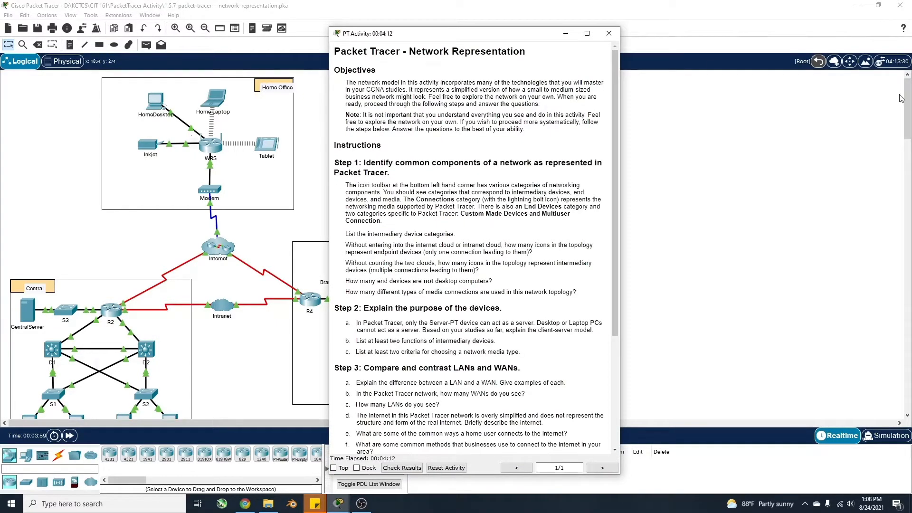
- Restore the topology window from full screen and resize it to sit beside the instructions
left_click(726, 7)
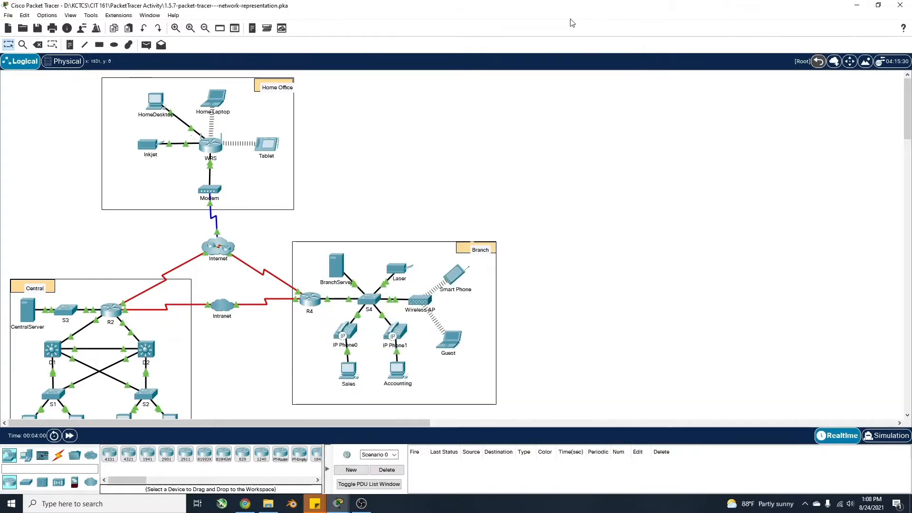
mouse_move(817, 9)
left_mouse_down()
mouse_move(263, 7)
mouse_move(246, 15)
left_mouse_up()
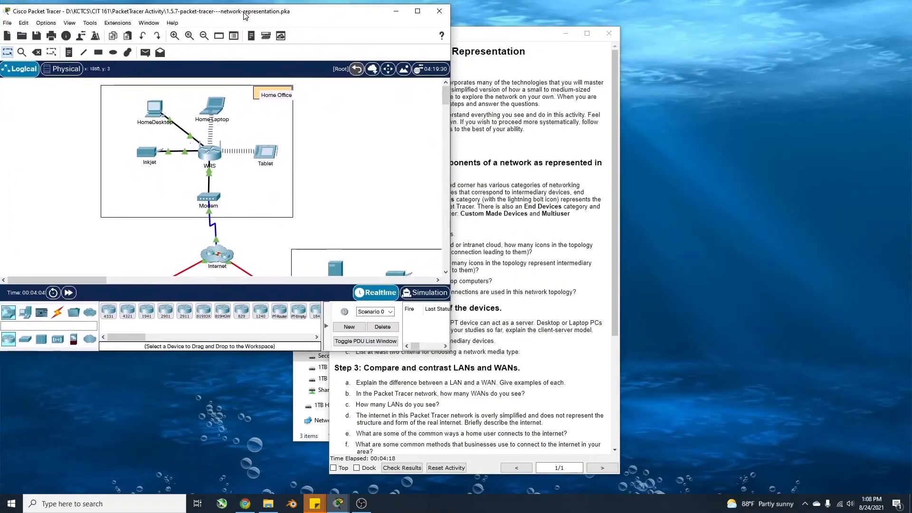
left_click_drag(248, 352, 247, 499)
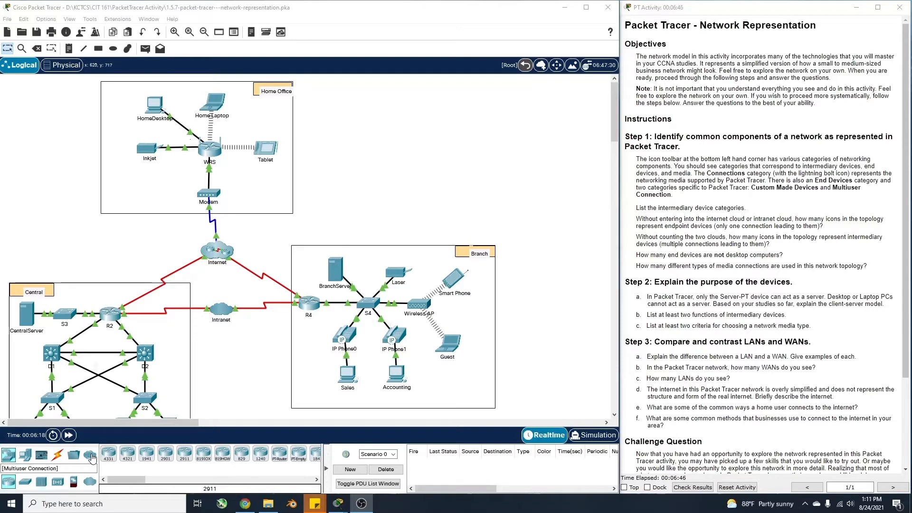
left_click(11, 458)
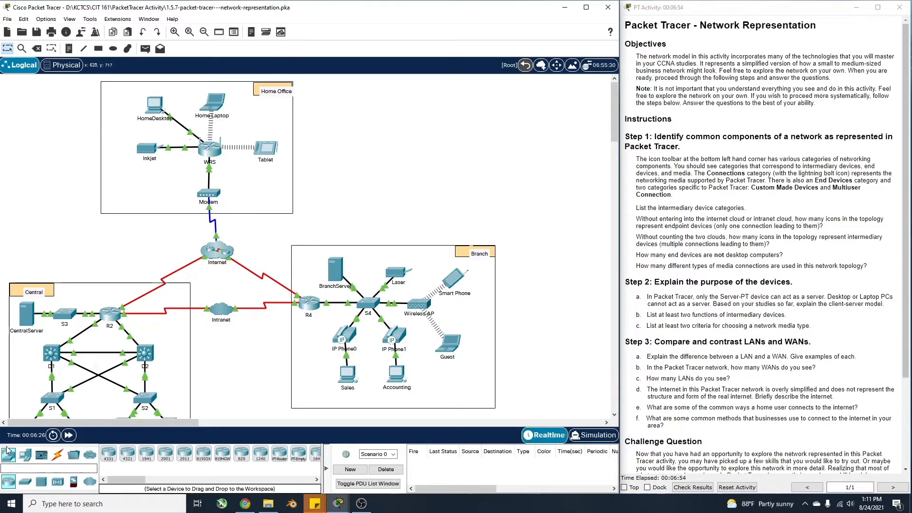
left_click(24, 455)
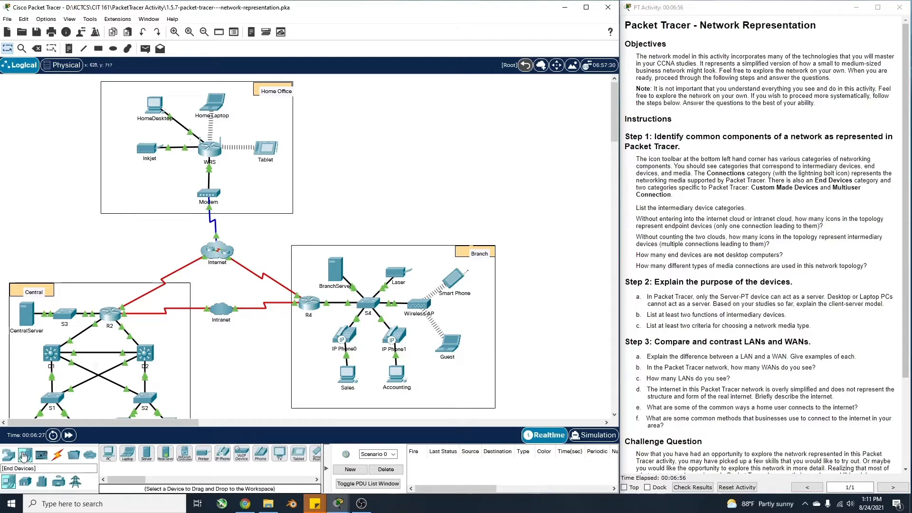
left_click(10, 484)
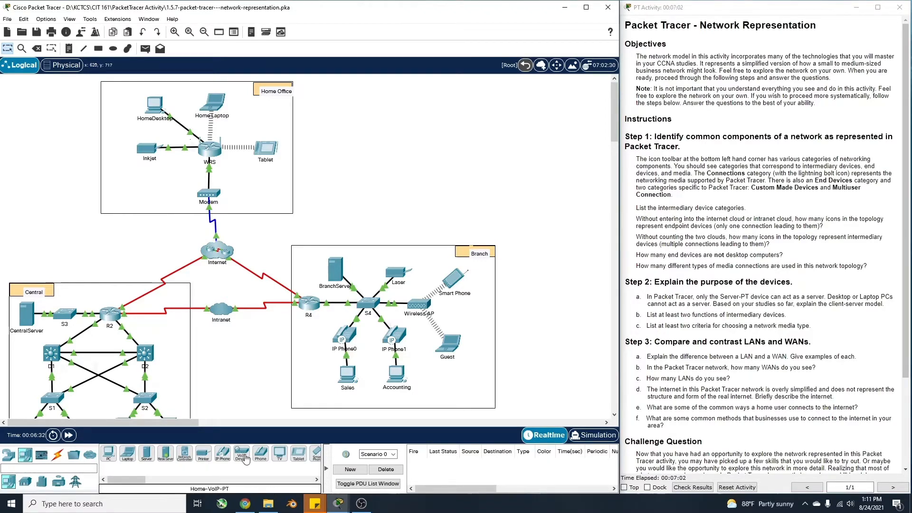
left_click(29, 485)
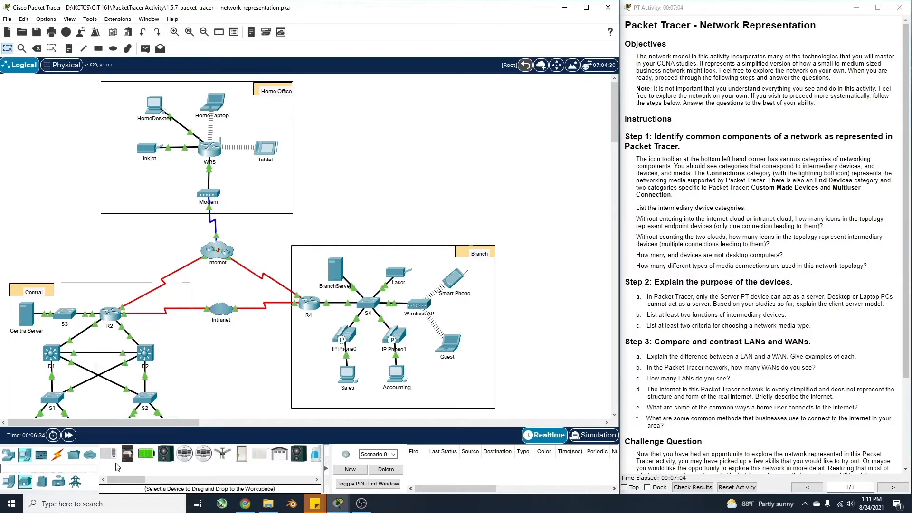
left_click(11, 456)
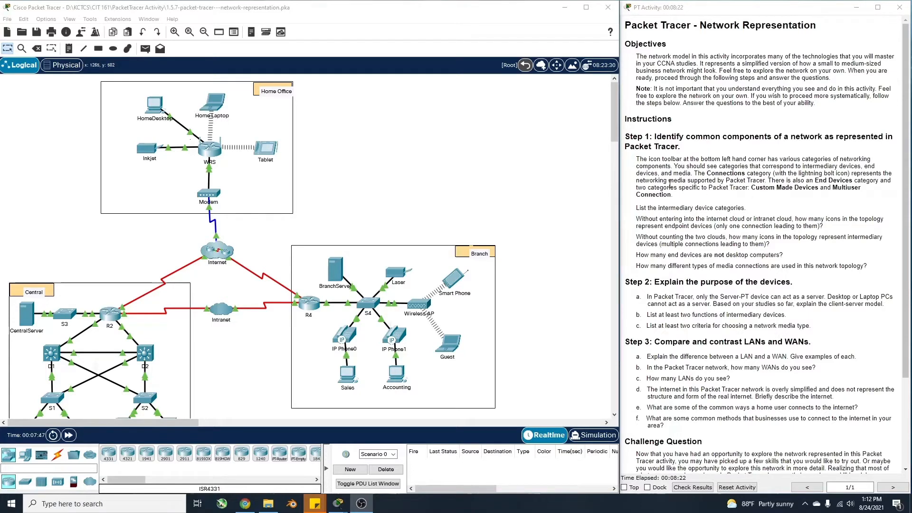
- Browse the Connections, End Devices and Multiuser Connection categories in the device toolbar
left_click(56, 456)
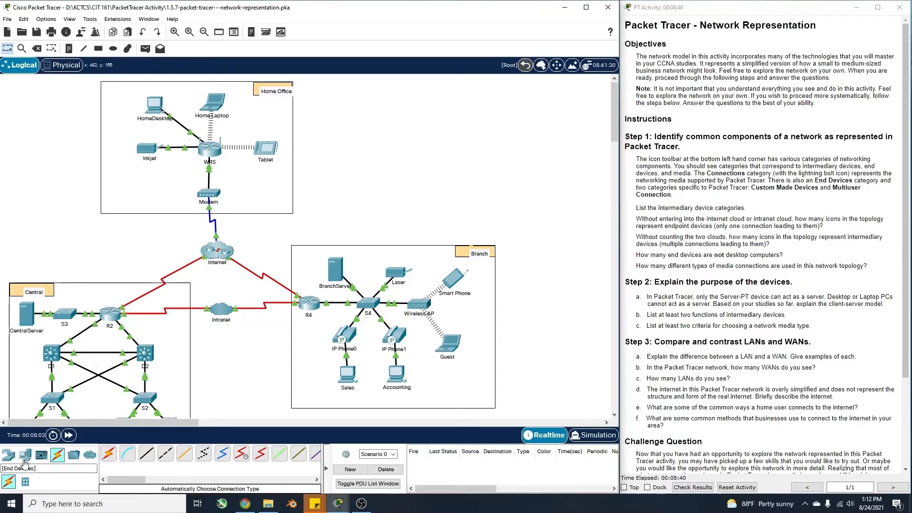
left_click(25, 454)
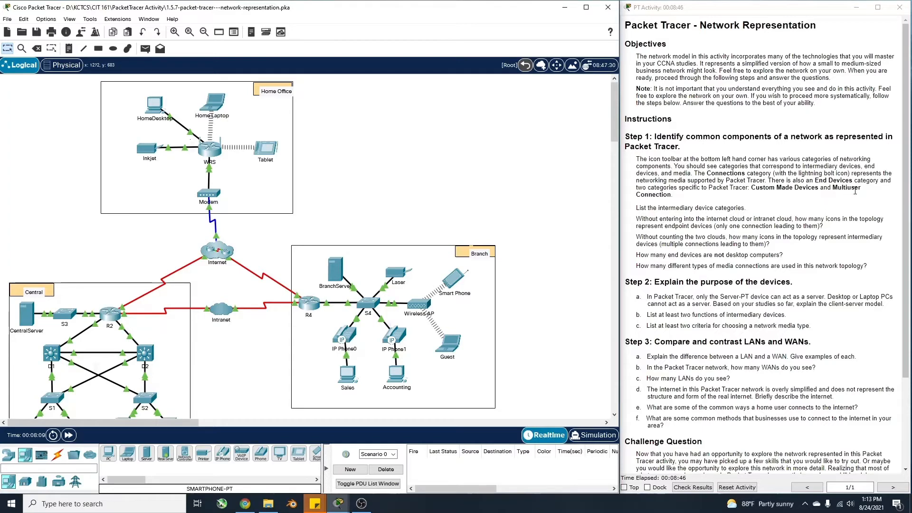
left_click(90, 457)
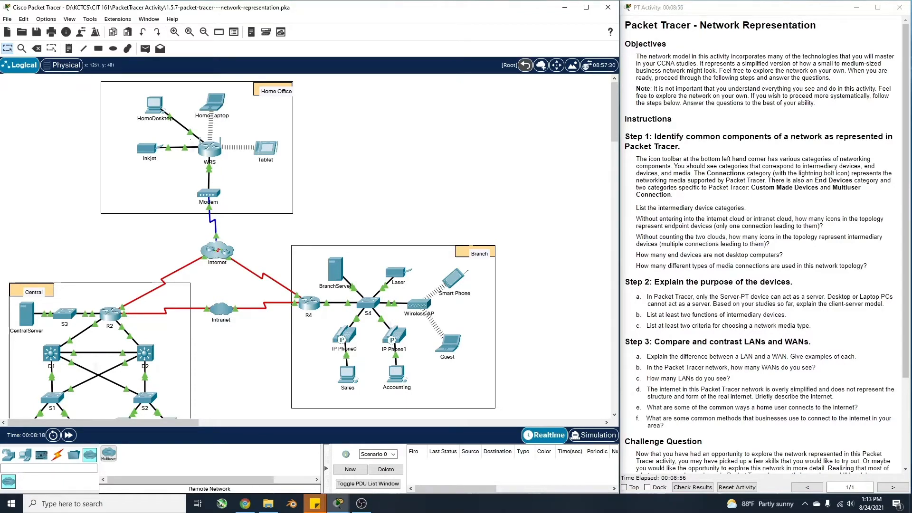
- Return the device library to the router models, then refocus the PT Activity instructions
left_click(9, 460)
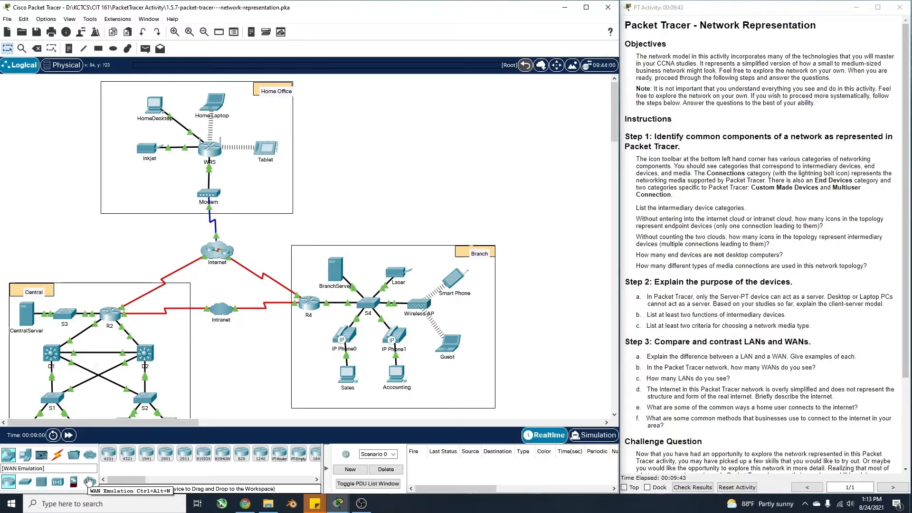
left_click(715, 213)
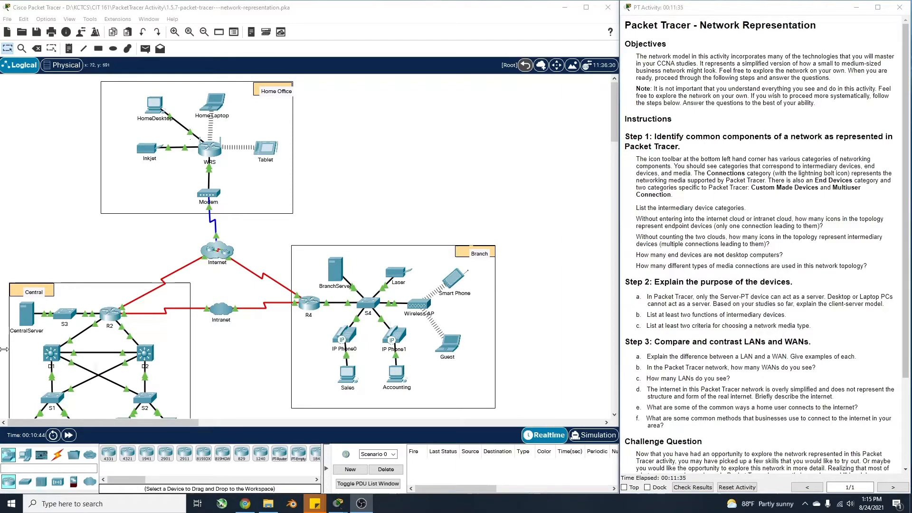
scroll(58, 342, "down", 3)
scroll(134, 321, "down", 1)
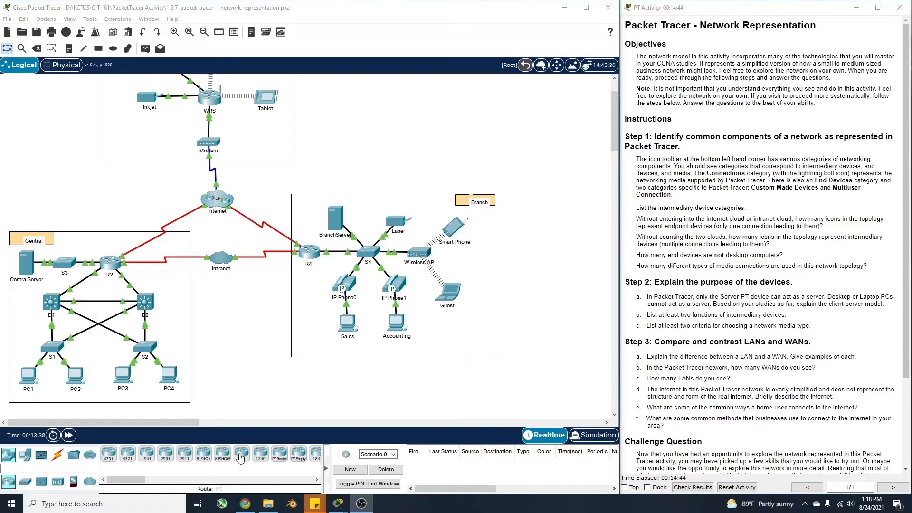
scroll(223, 235, "up", 3)
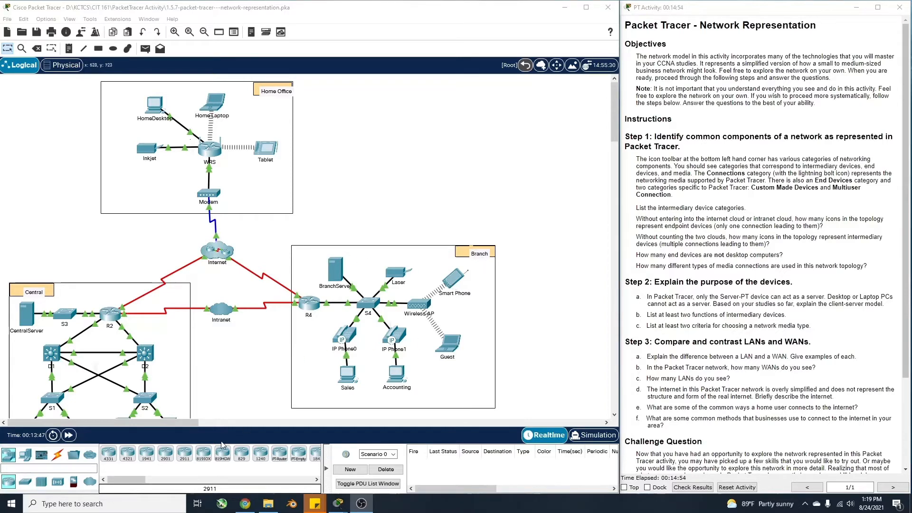
scroll(178, 357, "down", 3)
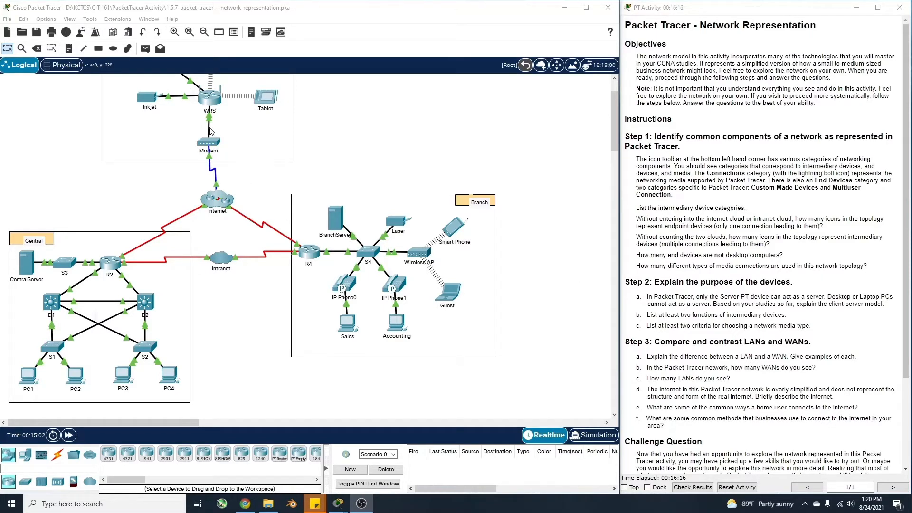
scroll(222, 136, "up", 3)
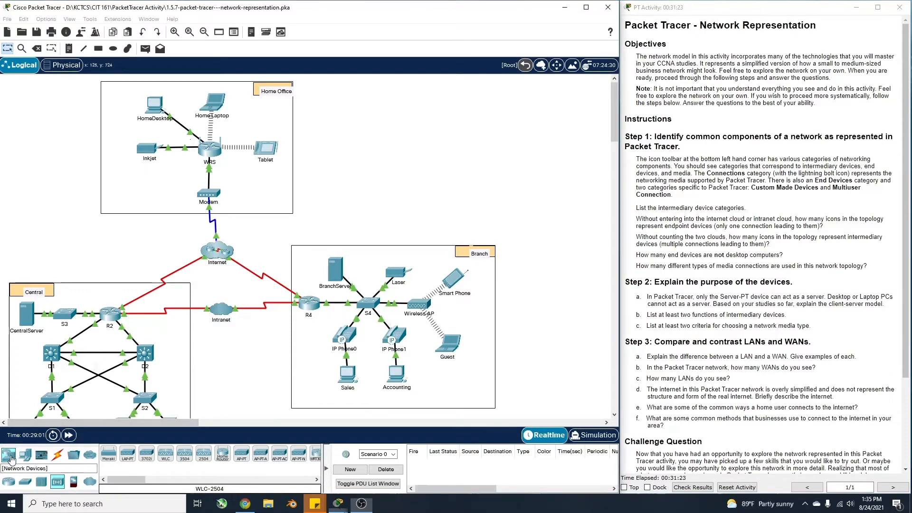
left_click(9, 483)
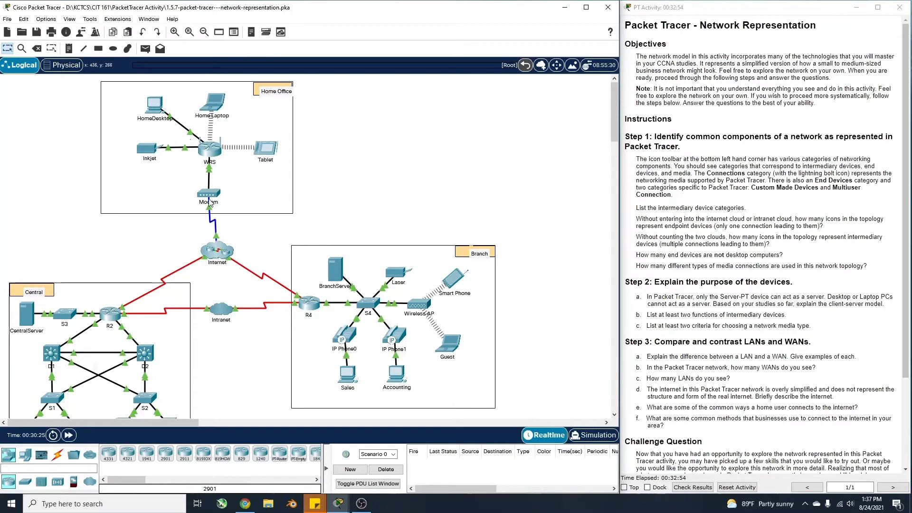
left_click(211, 152)
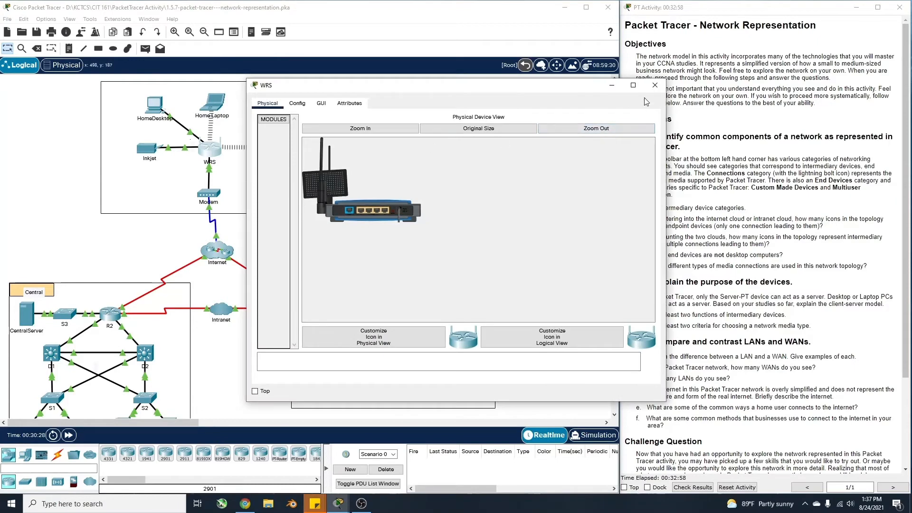
left_click(655, 86)
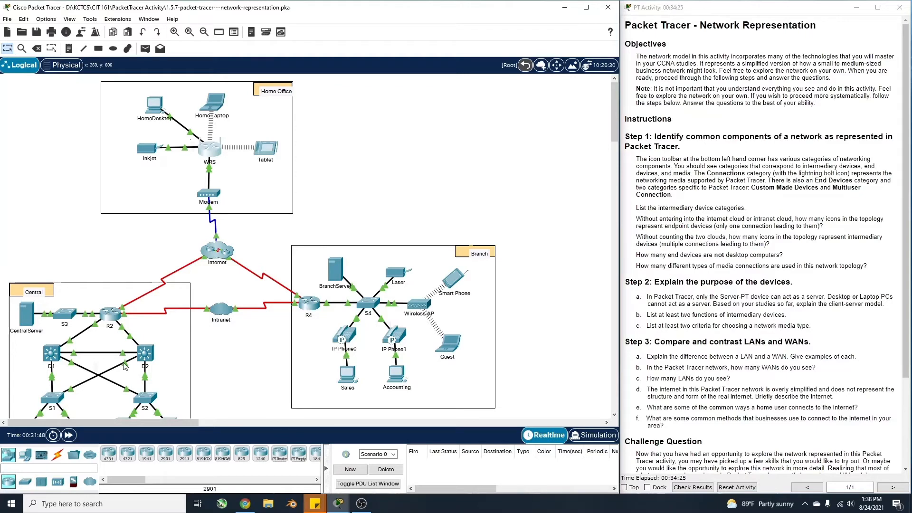
mouse_move(97, 371)
scroll(670, 417, "down", 1)
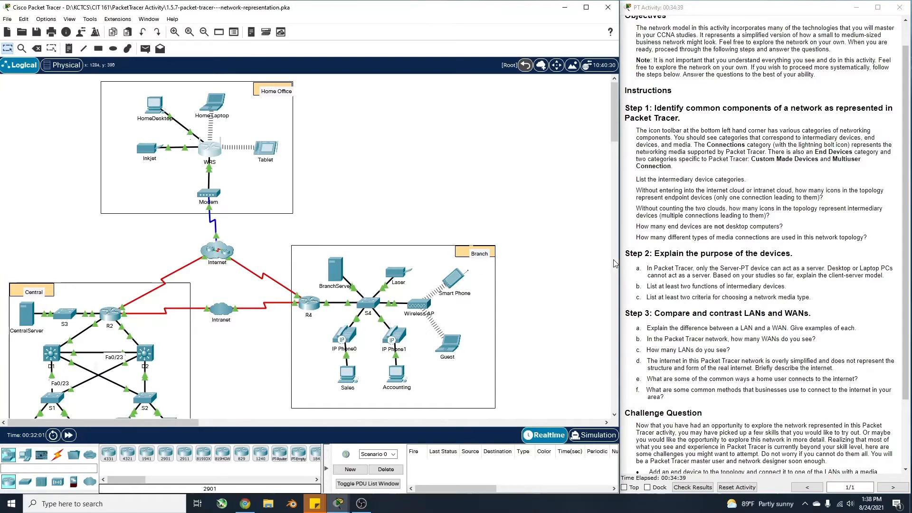
scroll(639, 266, "down", 1)
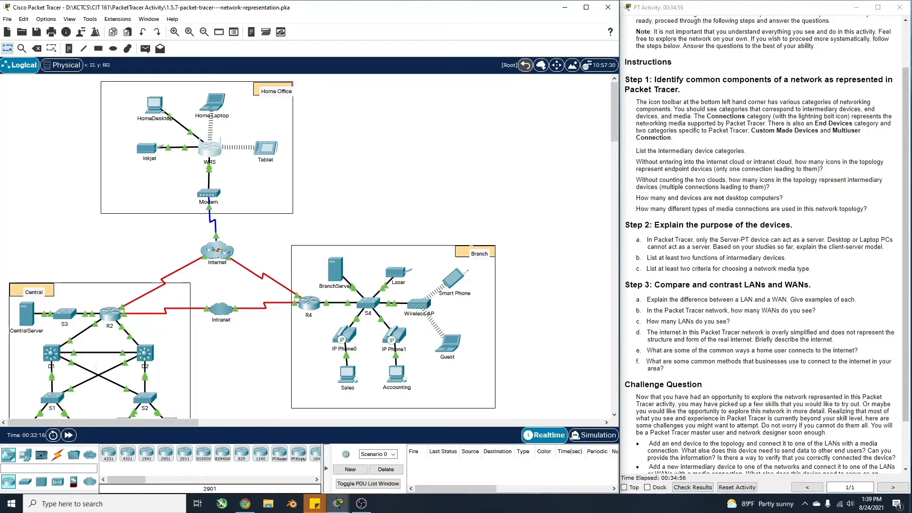
scroll(679, 307, "down", 2)
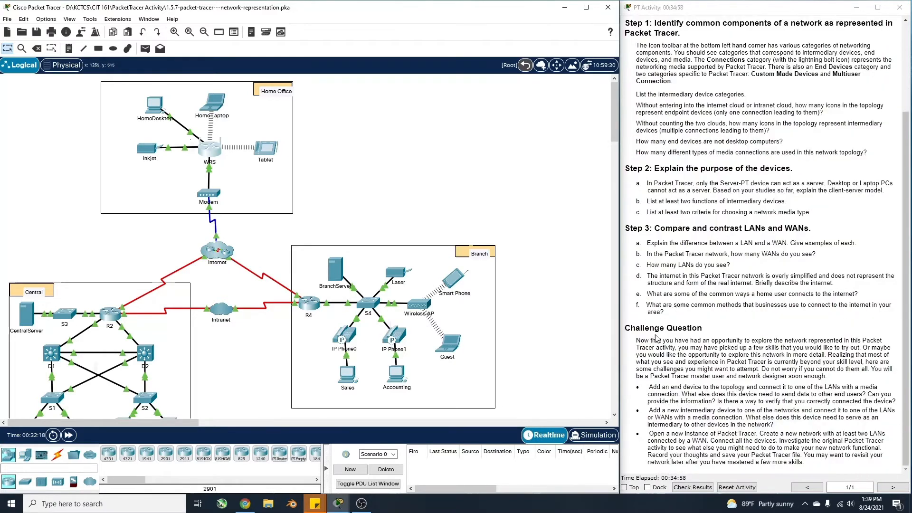
- Focus the instructions, then switch the device palette to End Devices with Ctrl+Alt+V
left_click(673, 354)
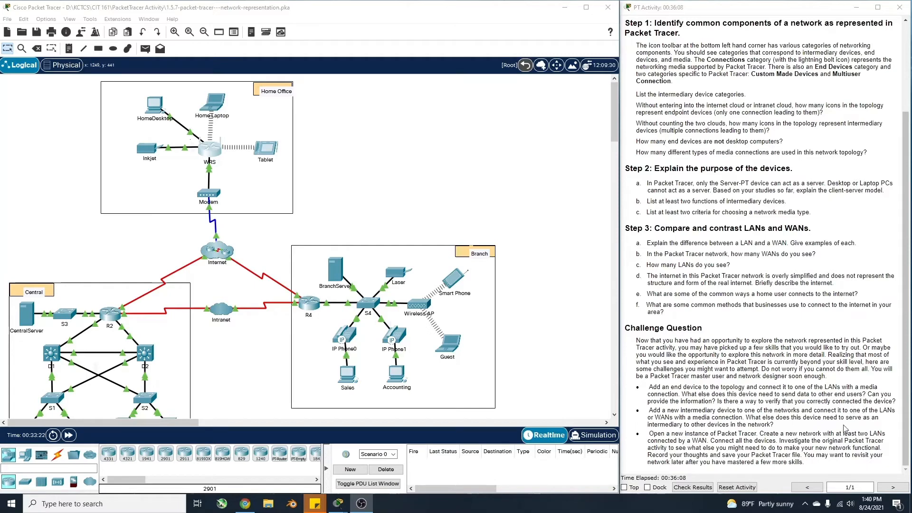
key("ctrl+alt+v")
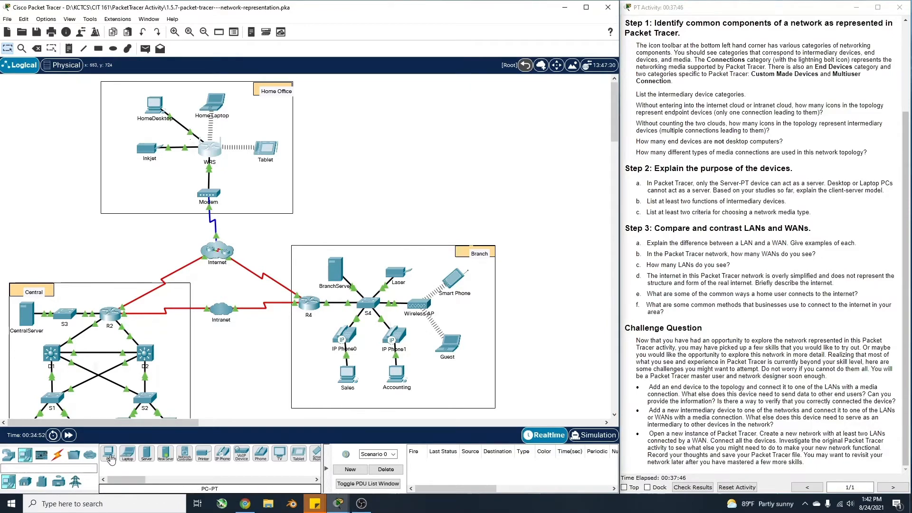
- Place a generic PC, PC0, in the Home Office box beside the Modem
left_click(111, 456)
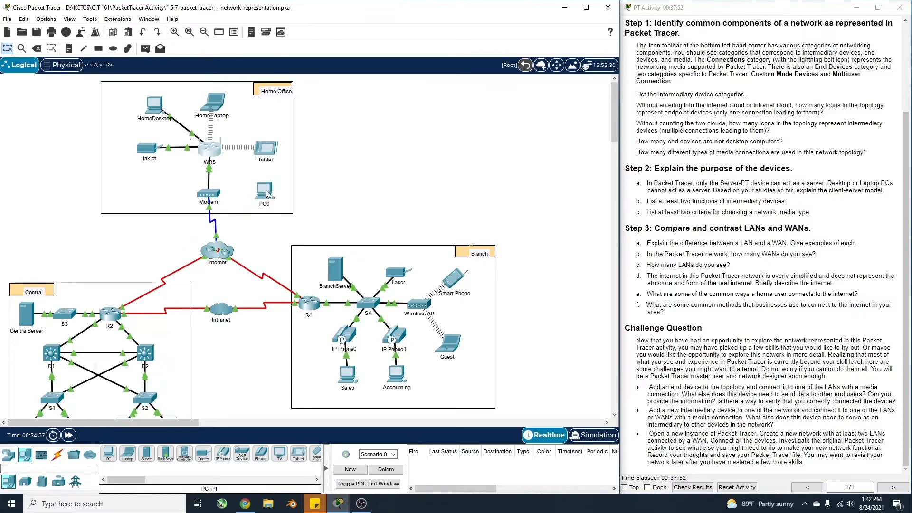
left_click(266, 192)
- Cable WRS Ethernet 3 to PC0 FastEthernet0 with a copper straight-through cable
left_click(58, 458)
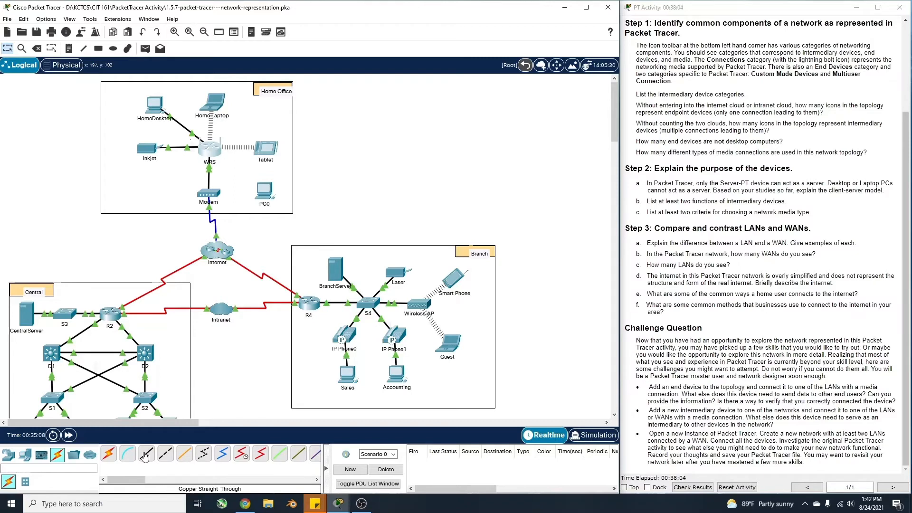
left_click(147, 456)
left_click(147, 456)
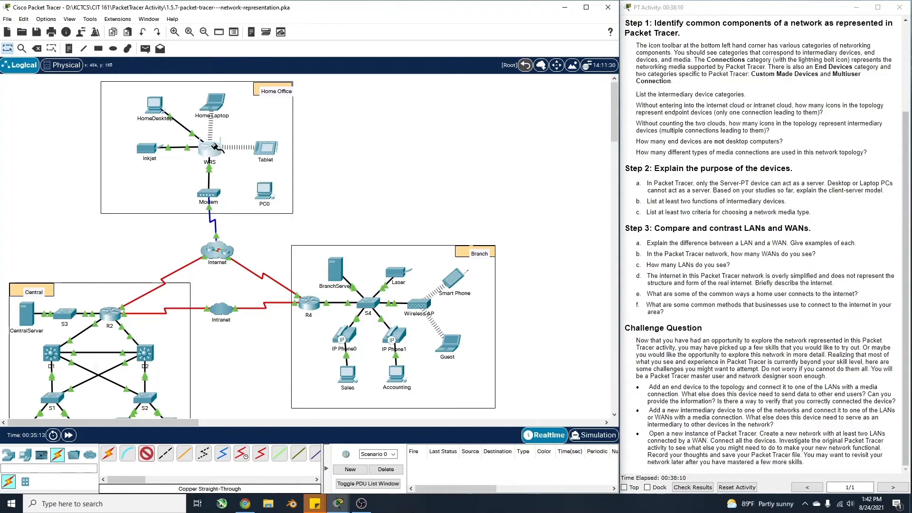
left_click(216, 148)
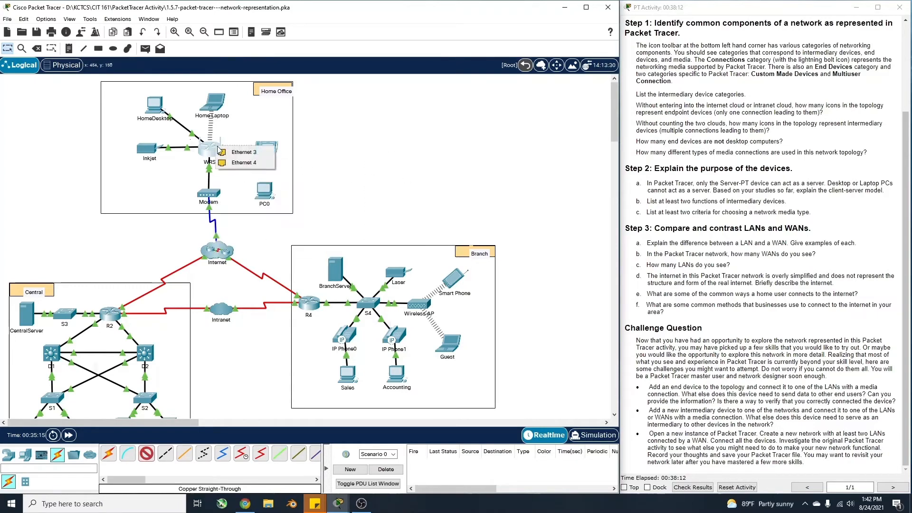
left_click(244, 152)
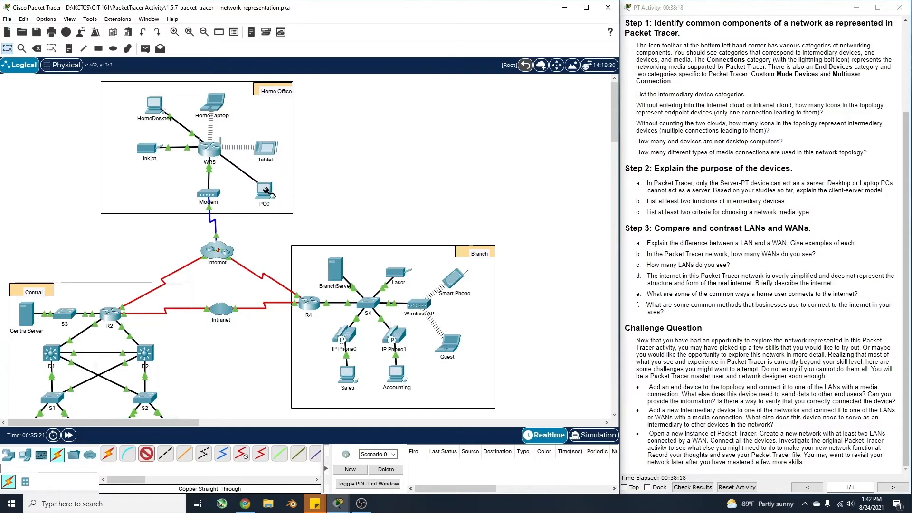
left_click(267, 190)
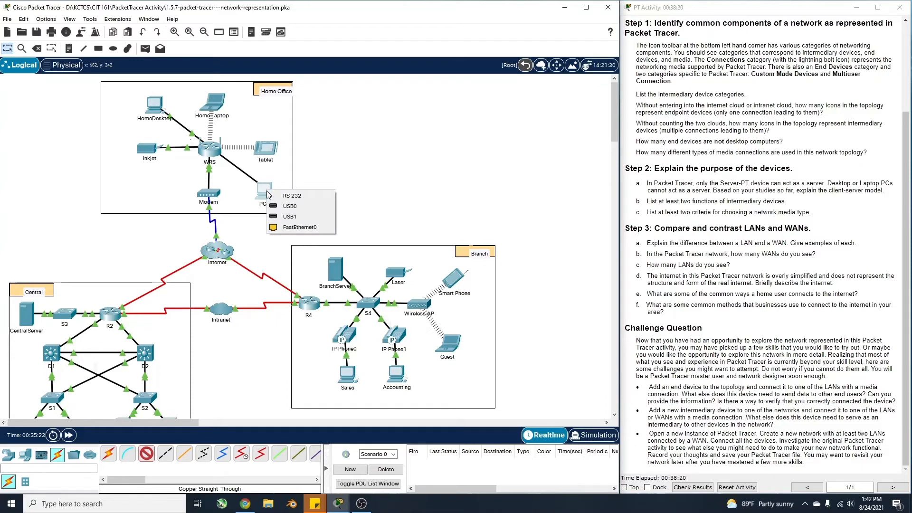
left_click(309, 228)
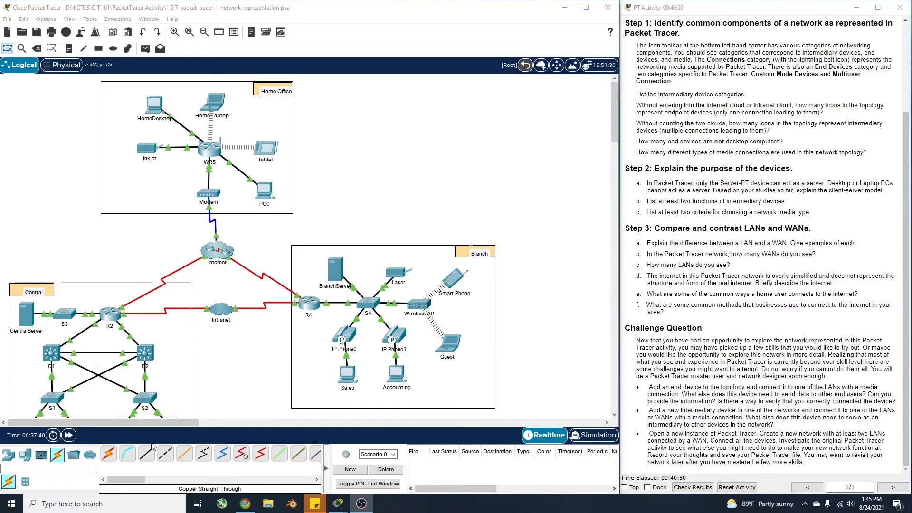
- Place a 3560-24PS multilayer switch on the canvas below the Intranet cloud
left_click(9, 455)
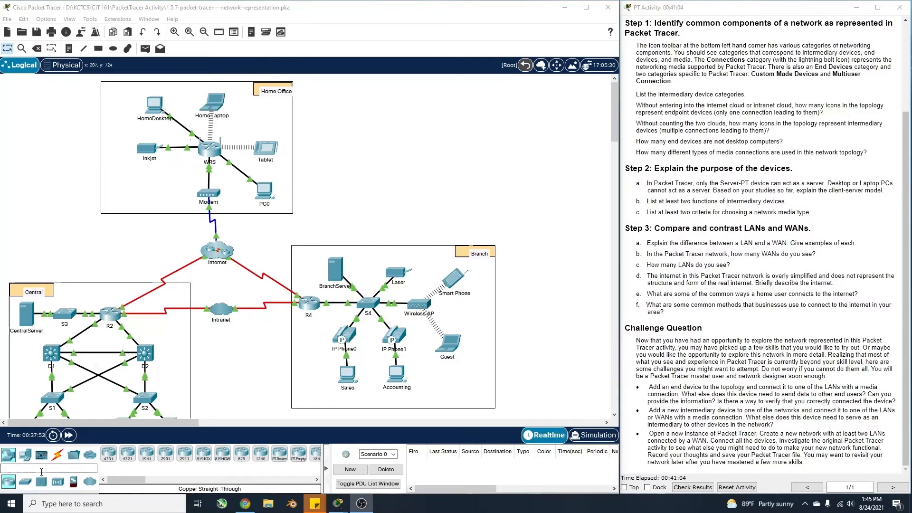
left_click(26, 483)
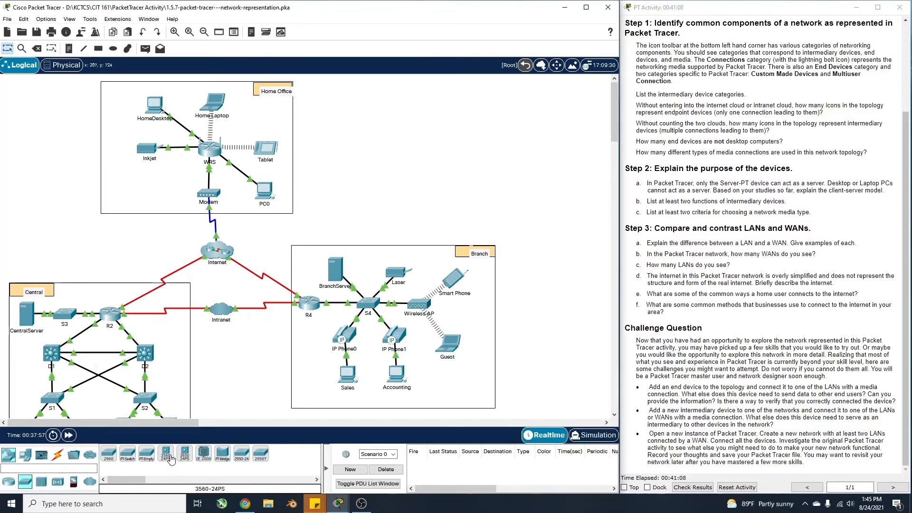
left_click_drag(170, 460, 221, 369)
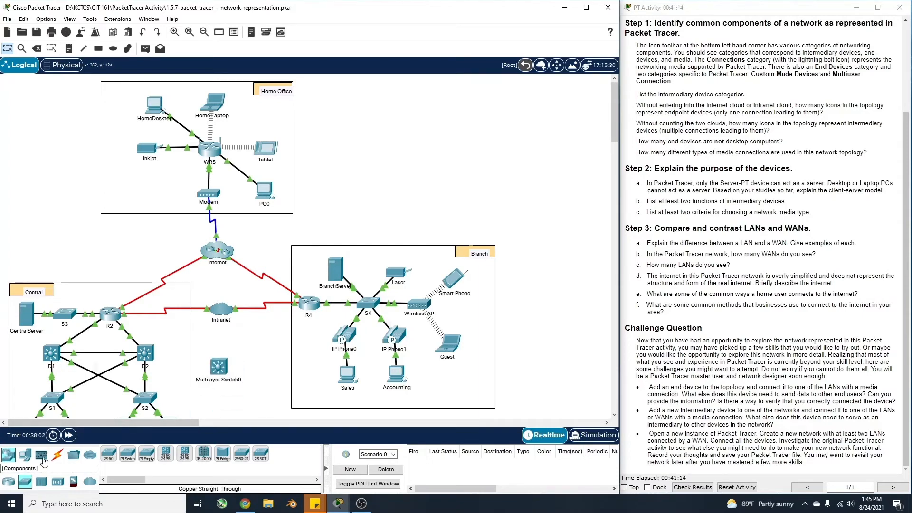
- Cable D2 FastEthernet0/1 to Multilayer Switch0 FastEthernet0/1 with a copper straight-through cable
left_click(57, 456)
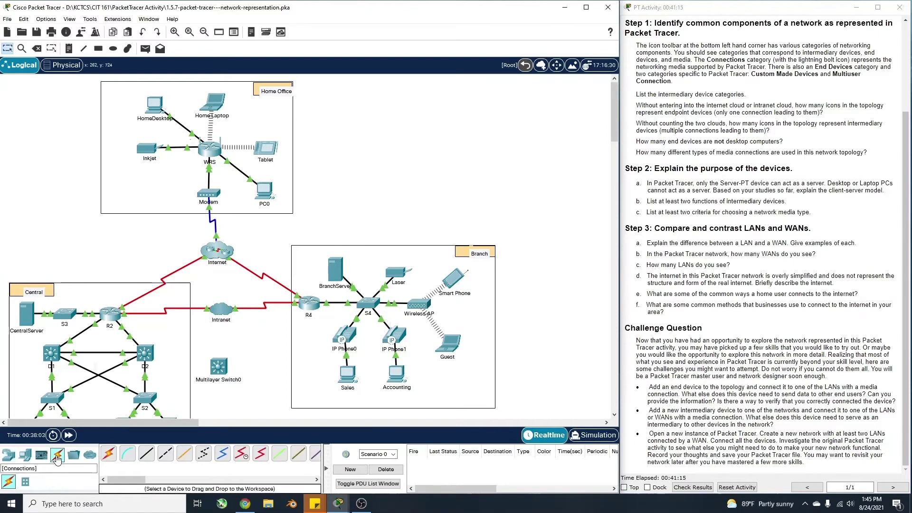
left_click(155, 455)
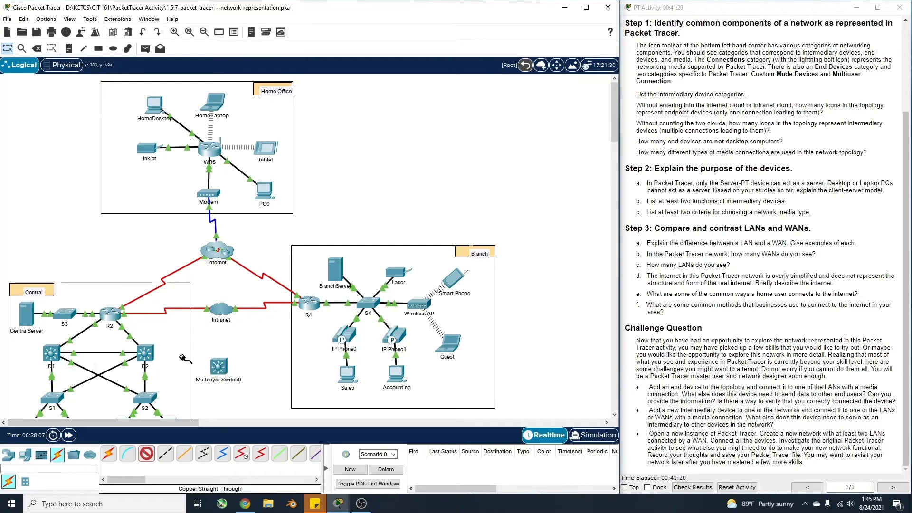
left_click(145, 353)
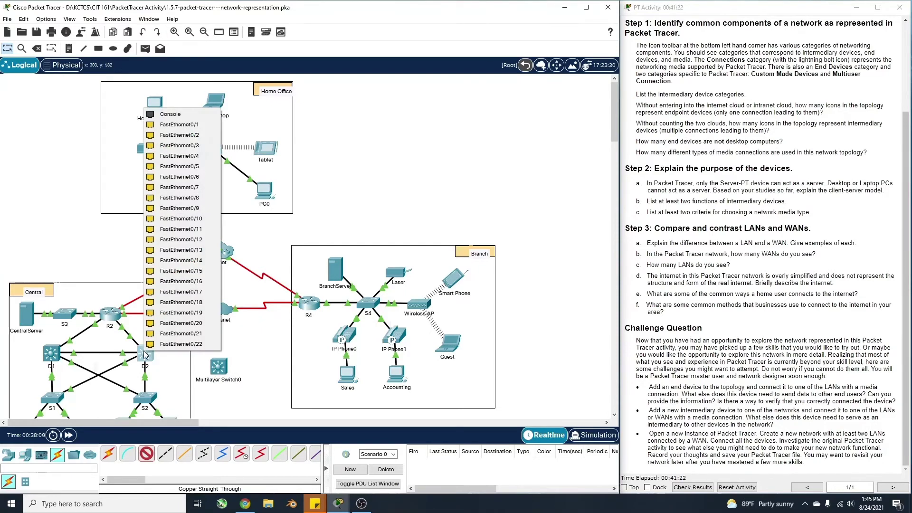
left_click(171, 125)
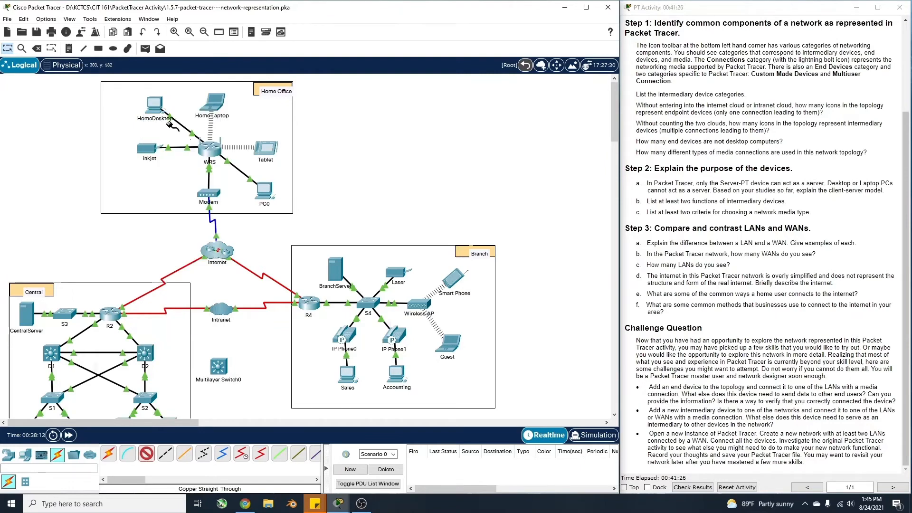
left_click(219, 366)
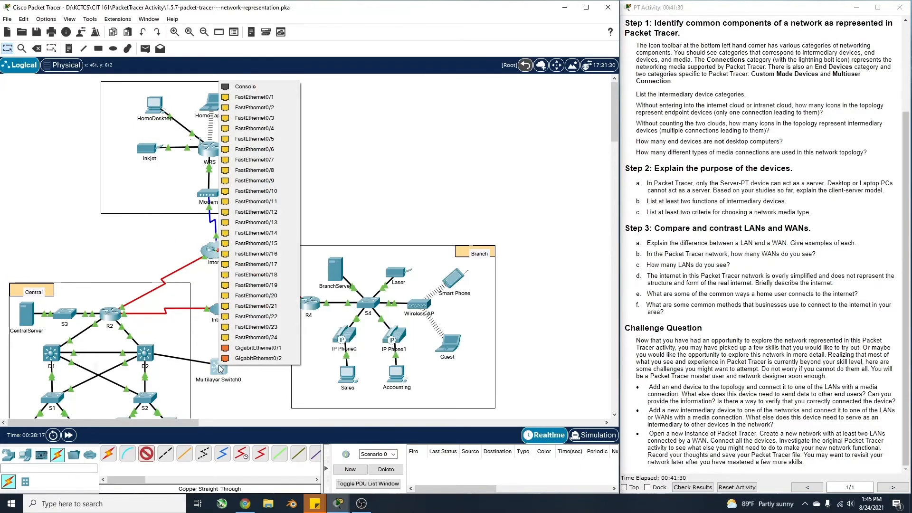
left_click(246, 98)
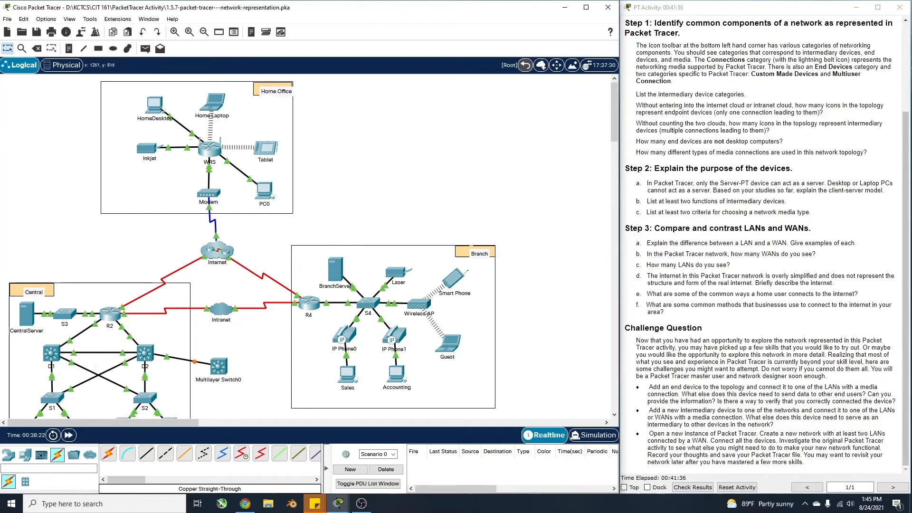
key("alt+Tab")
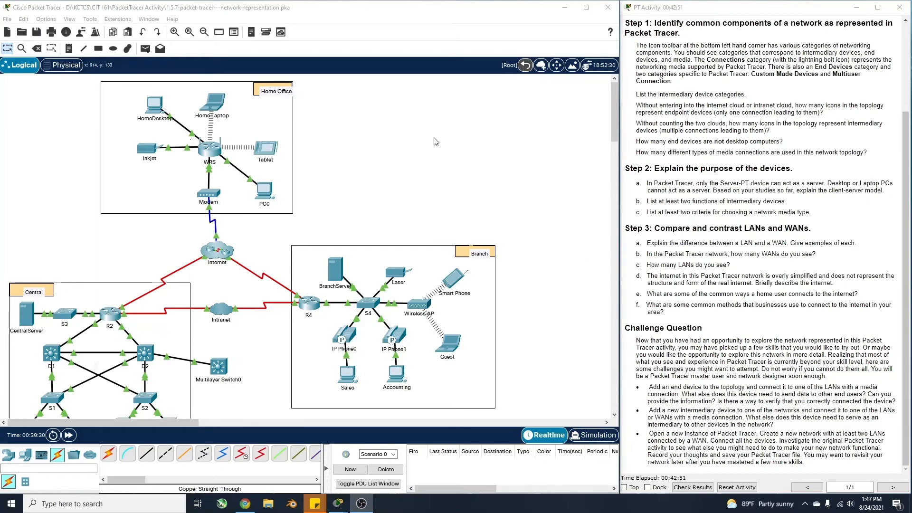
- Start a new blank network via File > New, discarding the current one without saving
left_click(10, 19)
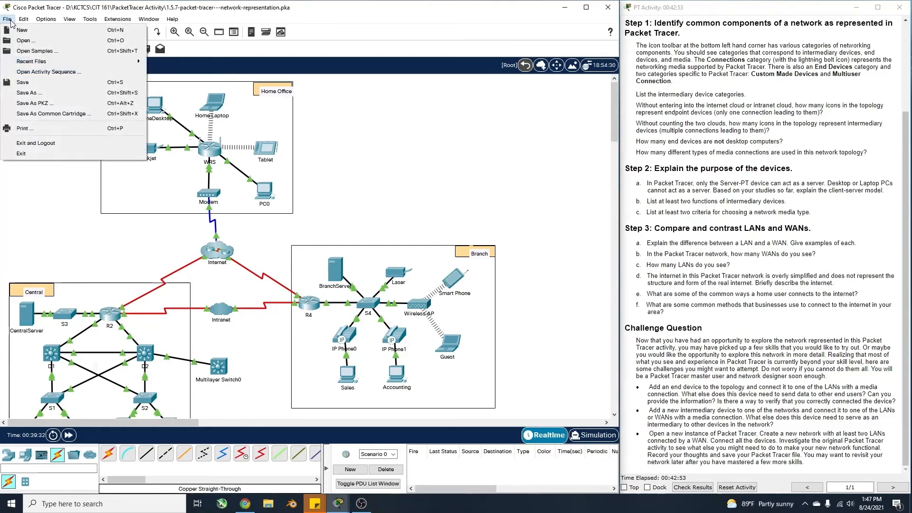
left_click(22, 30)
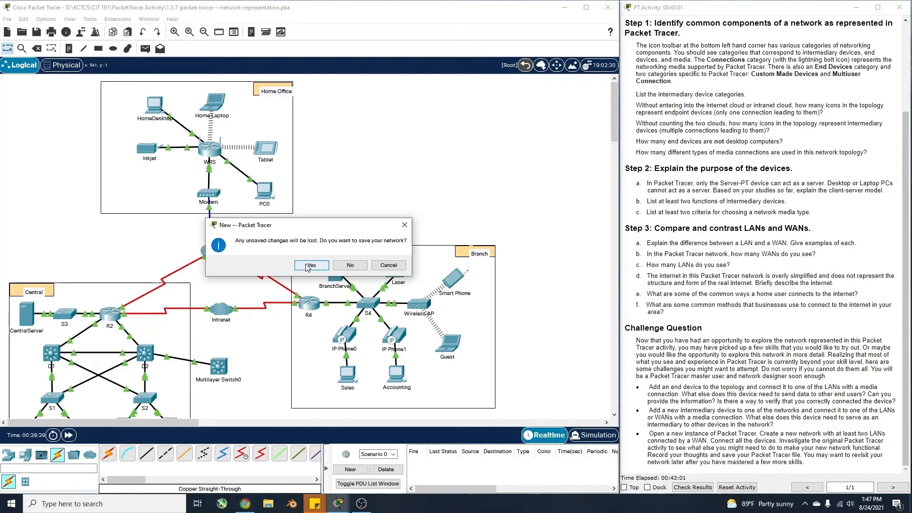
left_click(350, 267)
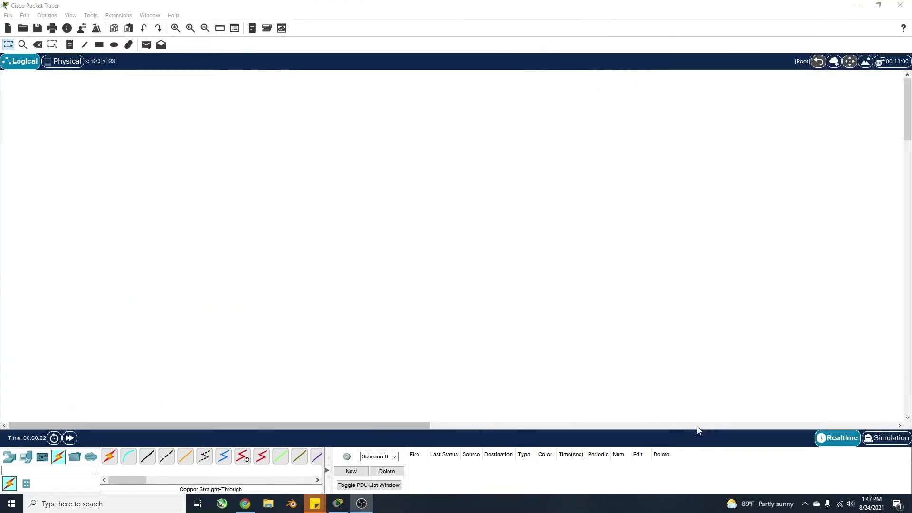
- Place two 2960 switches, Switch0 on the left and Switch1 moved to the right side
left_click(9, 456)
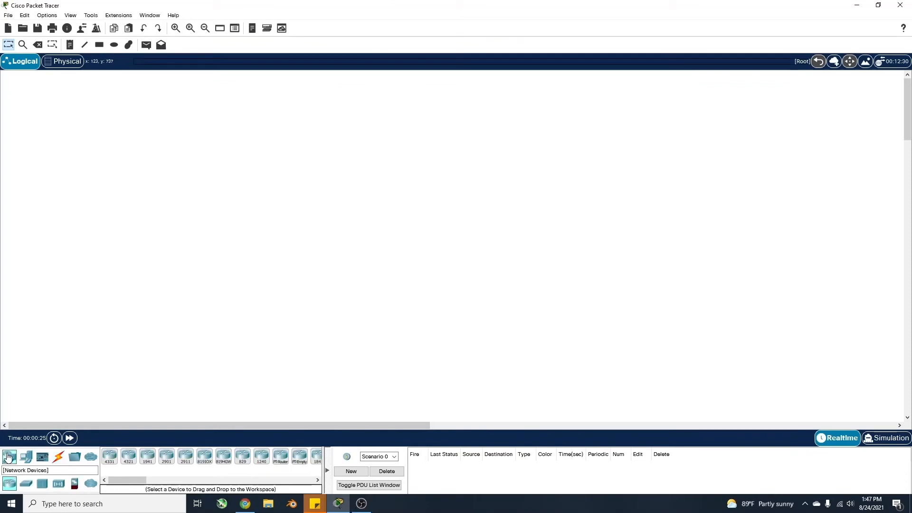
left_click(26, 484)
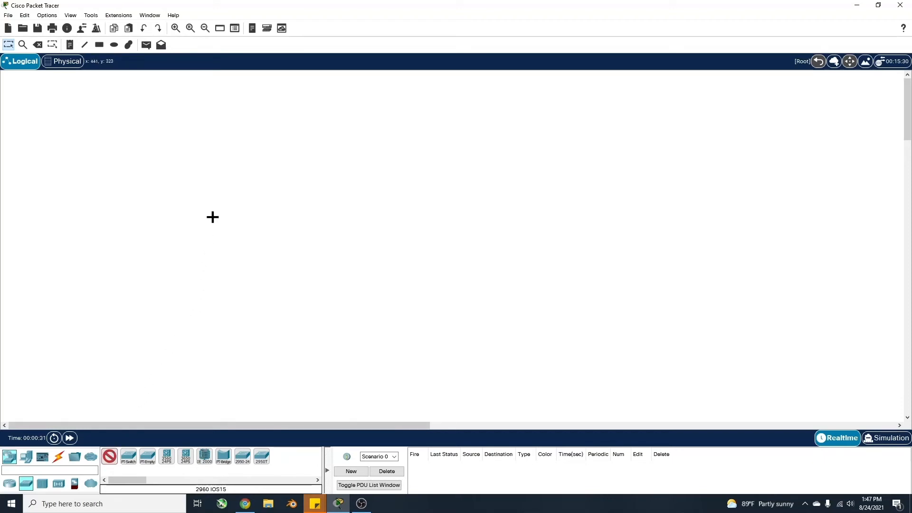
left_click(207, 224)
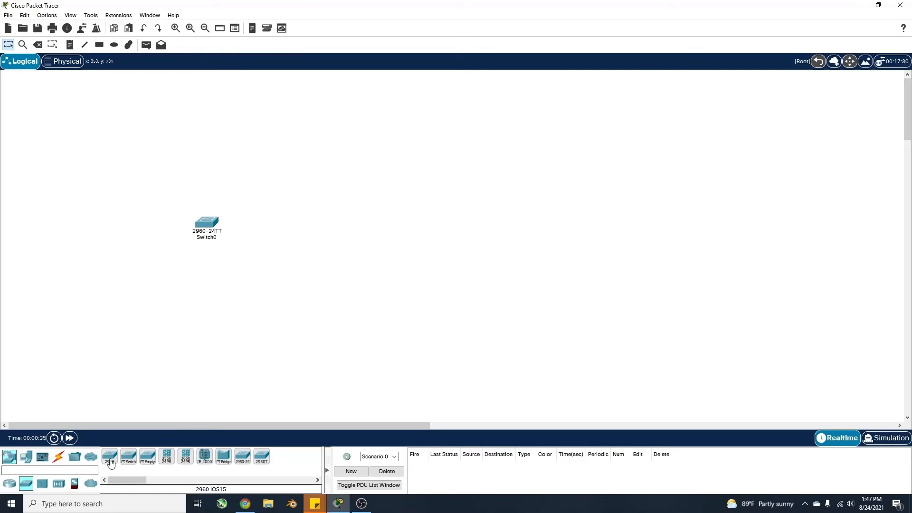
left_click(109, 460)
left_click(354, 230)
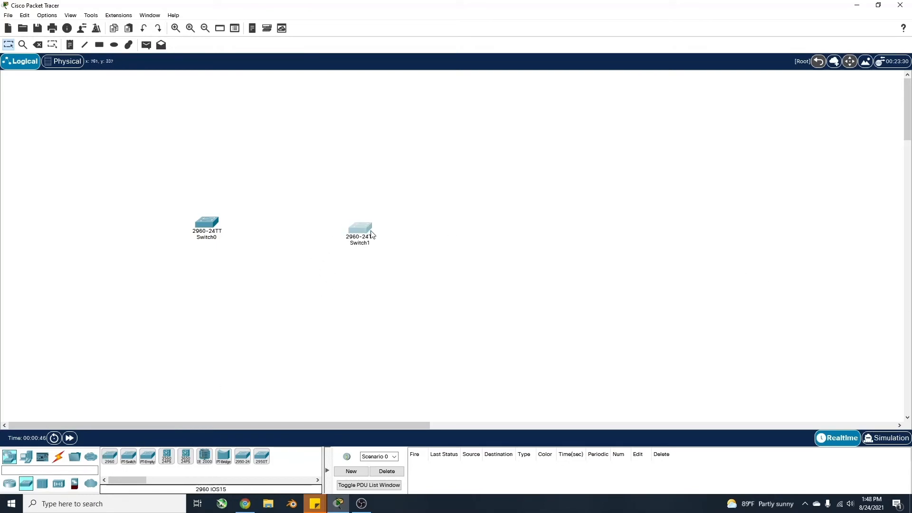
left_click_drag(410, 235, 556, 236)
left_click_drag(207, 226, 244, 231)
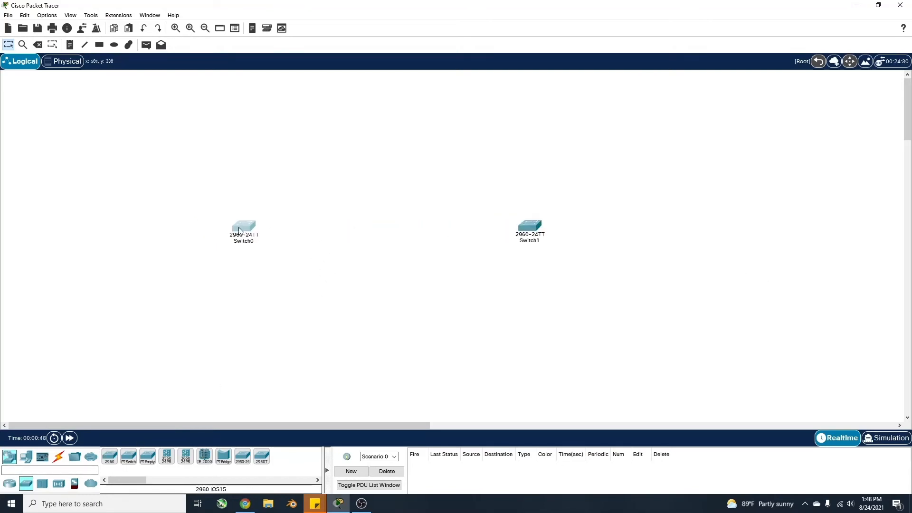
- Place PC0, PC1 and PC2 below, left of and above Switch0
left_click(26, 458)
left_click(112, 460)
left_click_drag(112, 460, 205, 290)
left_click(110, 458)
left_click(166, 240)
left_click(110, 458)
left_click(236, 164)
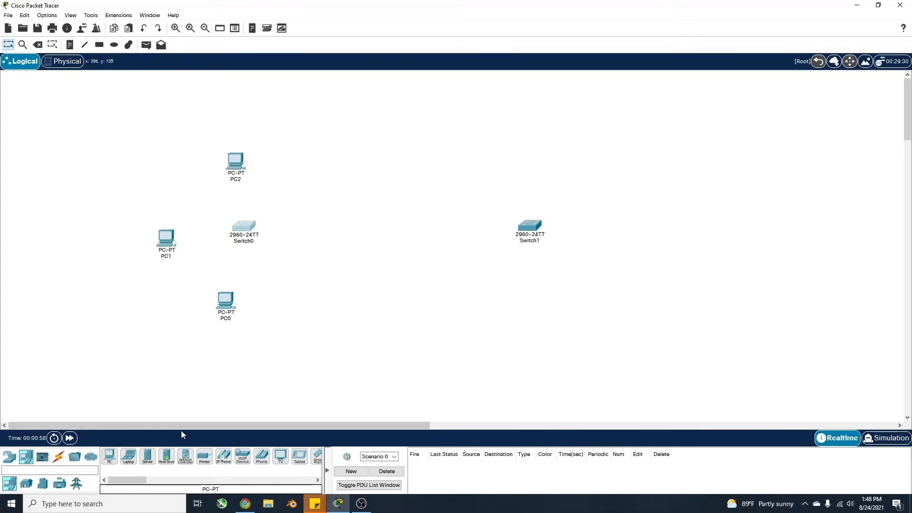
- Place PC3, PC4 and PC5 below, right of and above Switch1
left_click(550, 294)
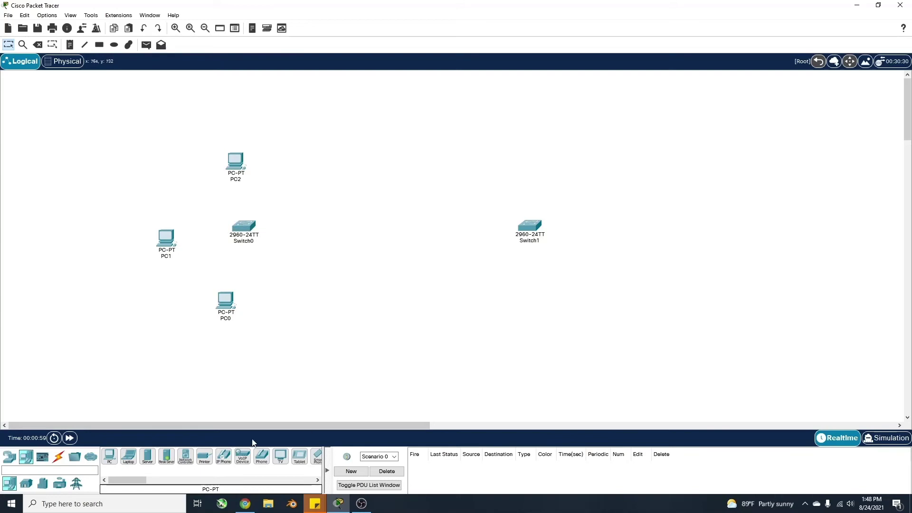
left_click(110, 458)
left_click(545, 309)
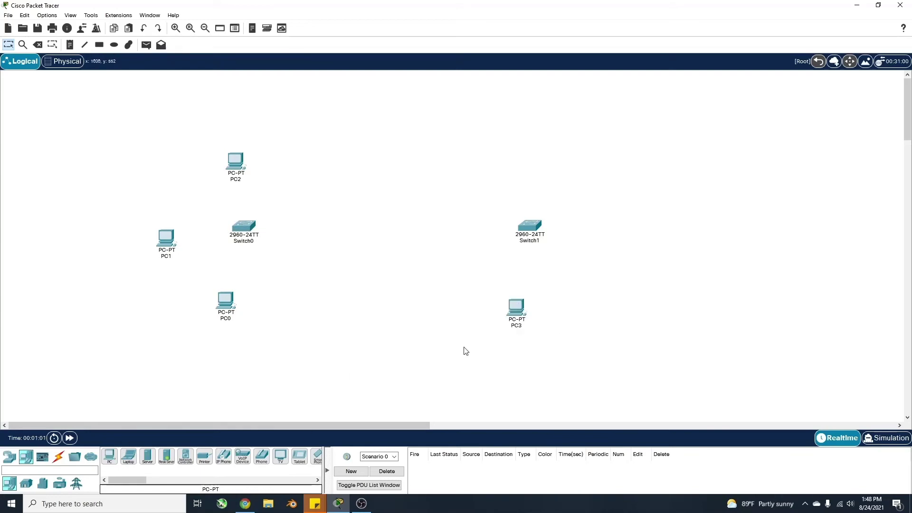
left_click(111, 458)
left_click(627, 234)
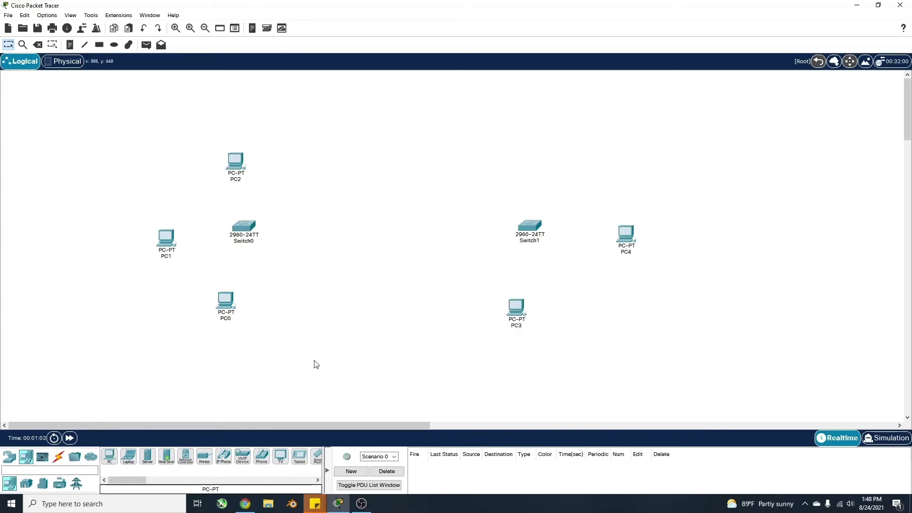
left_click(109, 457)
left_click(521, 155)
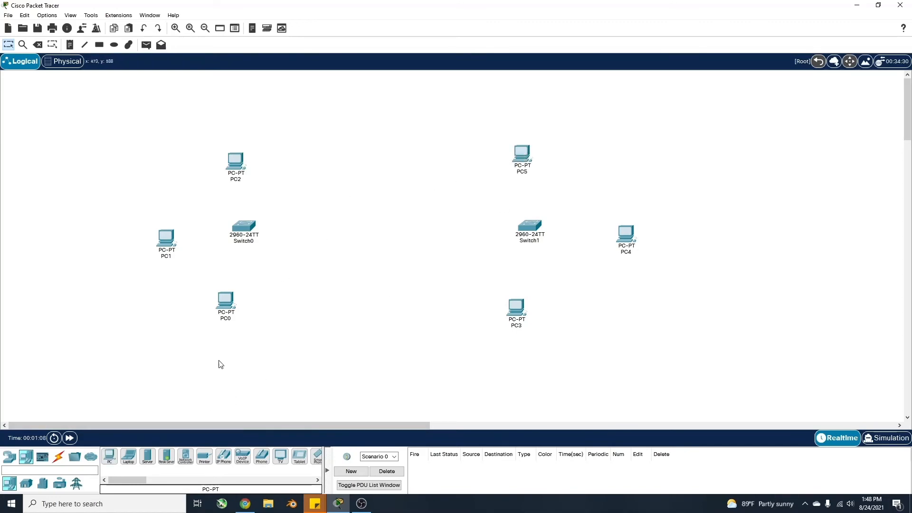
- With Copper Straight-Through, link PC2's FastEthernet0 to Switch0 FastEthernet0/1
left_click(59, 457)
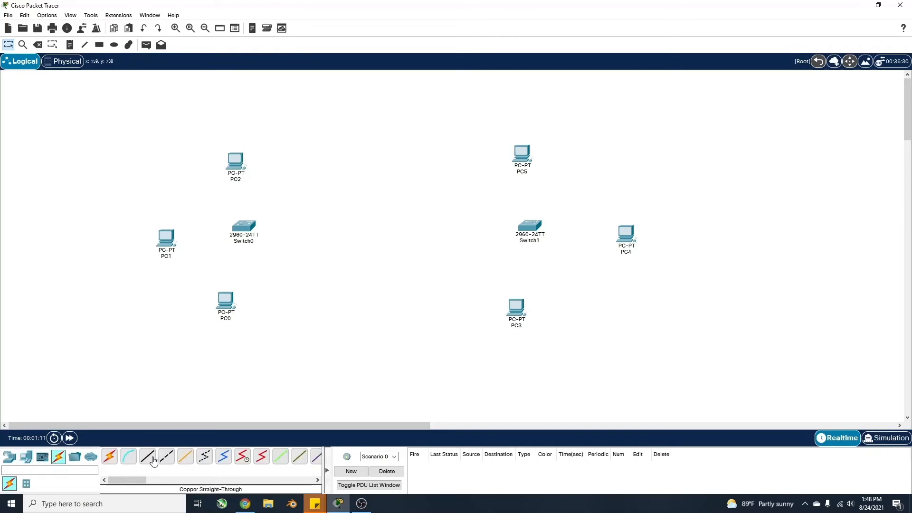
left_click(152, 461)
left_click(235, 163)
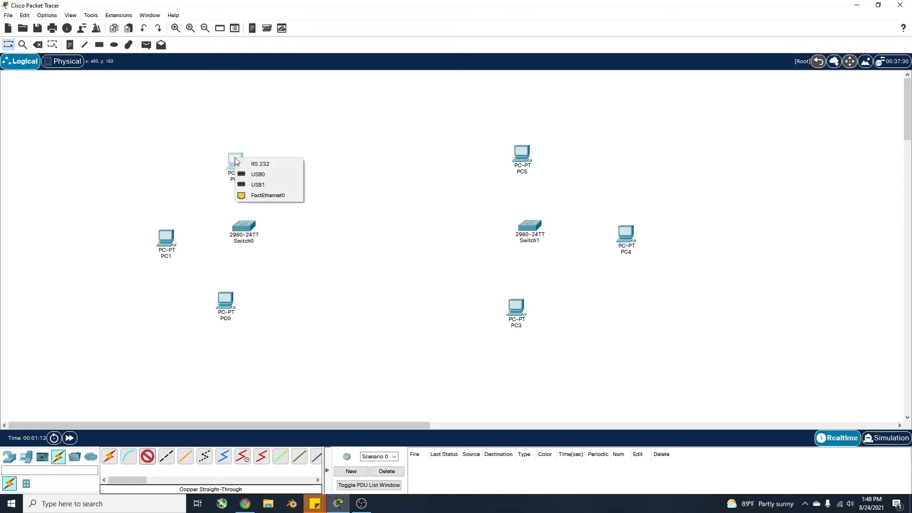
left_click(267, 195)
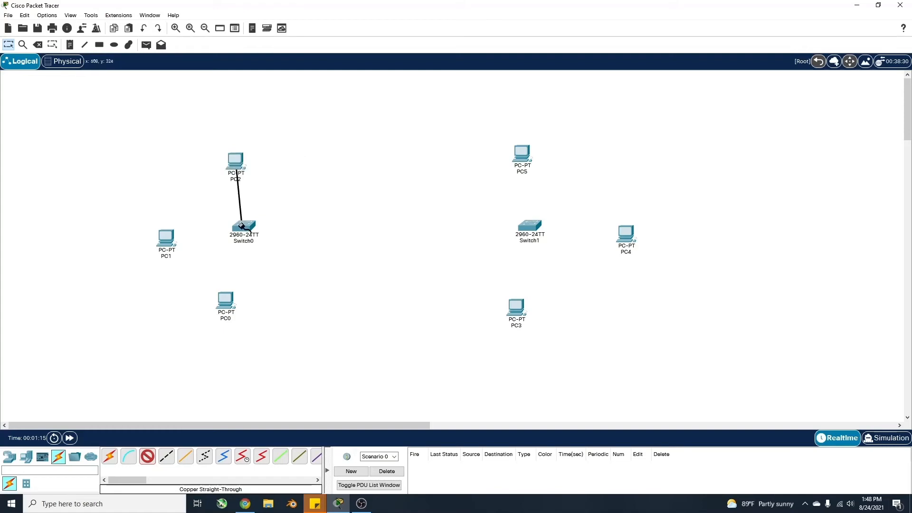
left_click(243, 229)
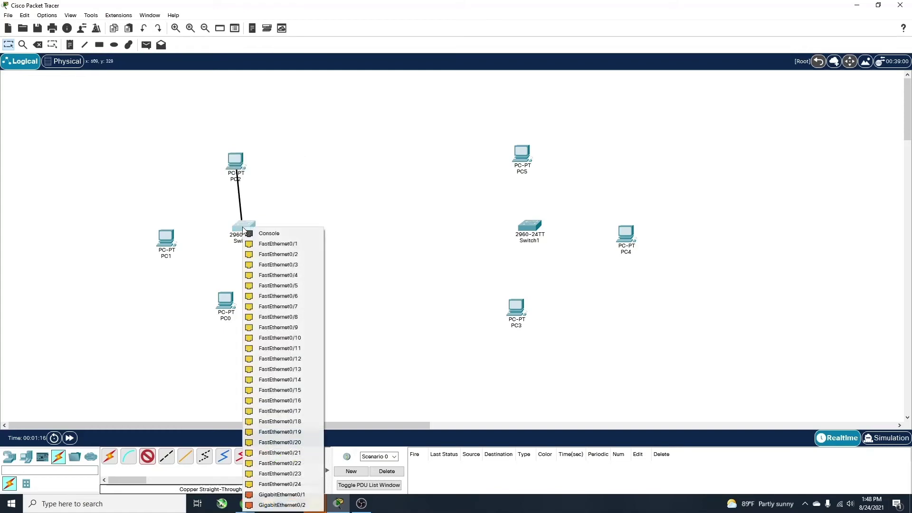
left_click(277, 243)
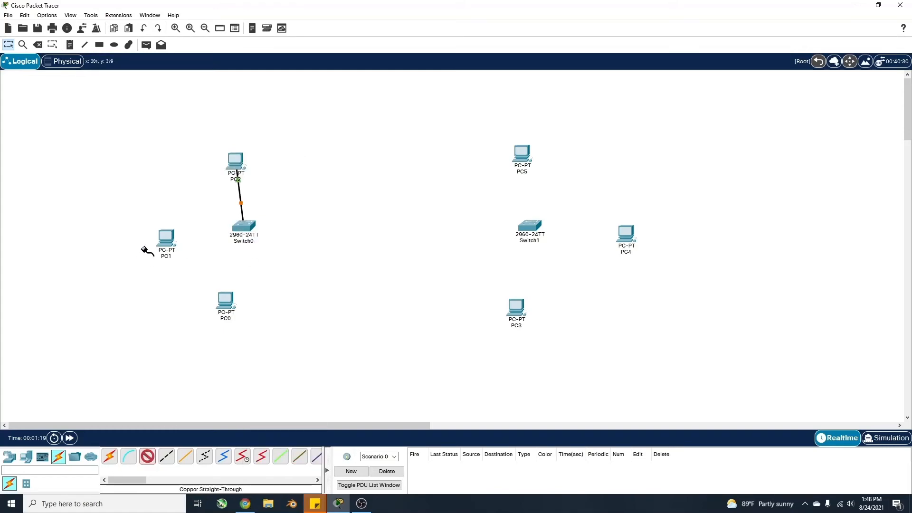
- Link PC1 to Switch0 FastEthernet0/2 and PC0 to Switch0 FastEthernet0/4
left_click(166, 243)
left_click(186, 277)
left_click(243, 230)
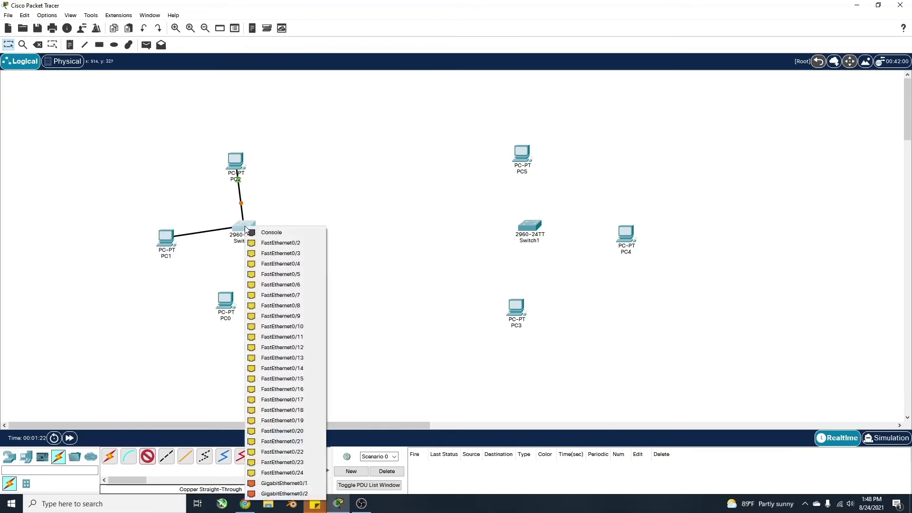
left_click(280, 243)
left_click(148, 456)
left_click(226, 300)
left_click(253, 339)
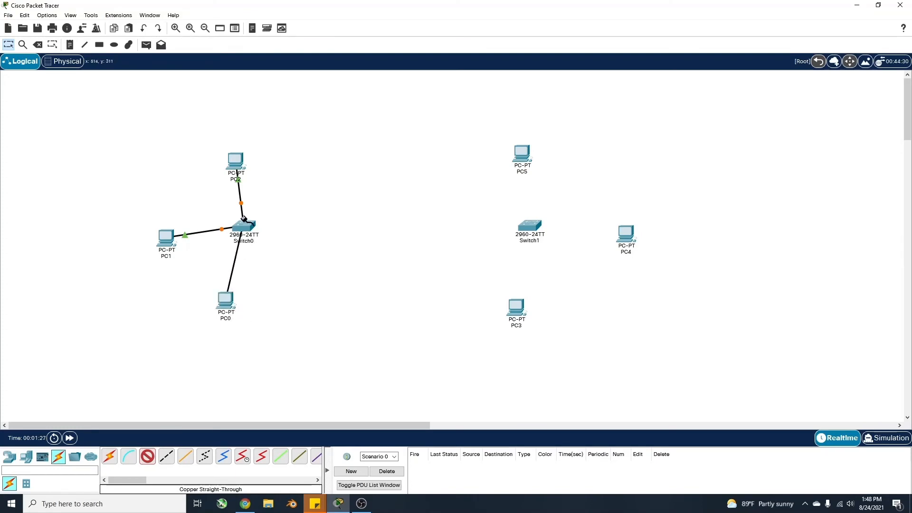
left_click(244, 229)
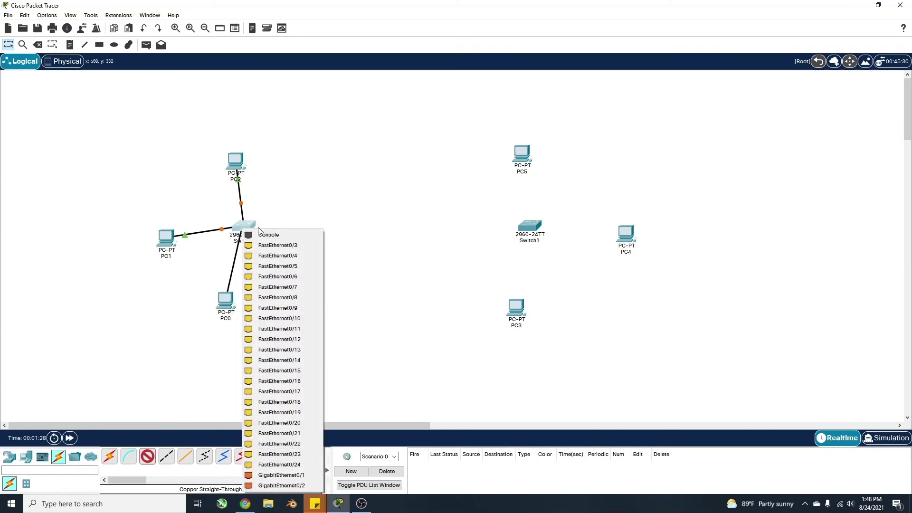
left_click(292, 255)
- Cable Switch1 to PC5 and PC4 with straight-through copper
left_click(147, 456)
left_click(528, 230)
left_click(576, 30)
left_click(522, 156)
left_click(556, 171)
left_click(529, 230)
left_click(626, 237)
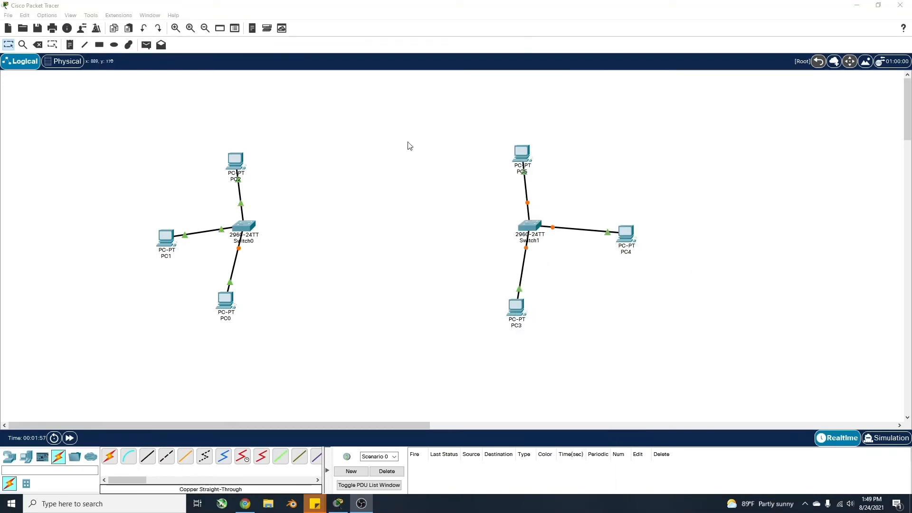
- Draw an unfilled rectangle around the left LAN and another around the right LAN
left_click(129, 45)
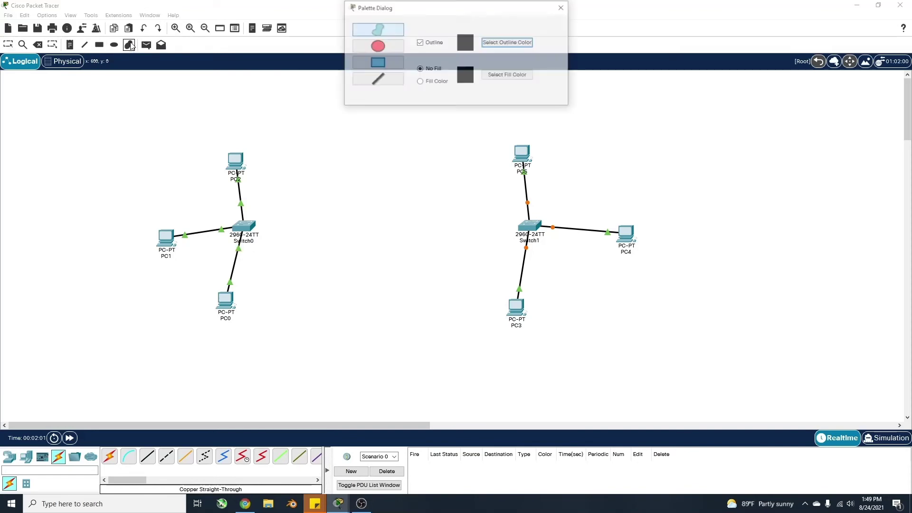
left_click(420, 69)
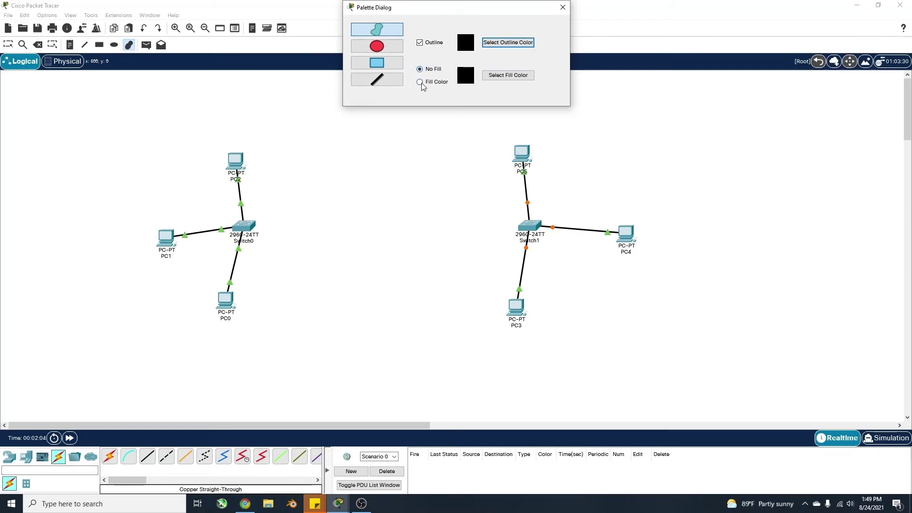
left_click(359, 62)
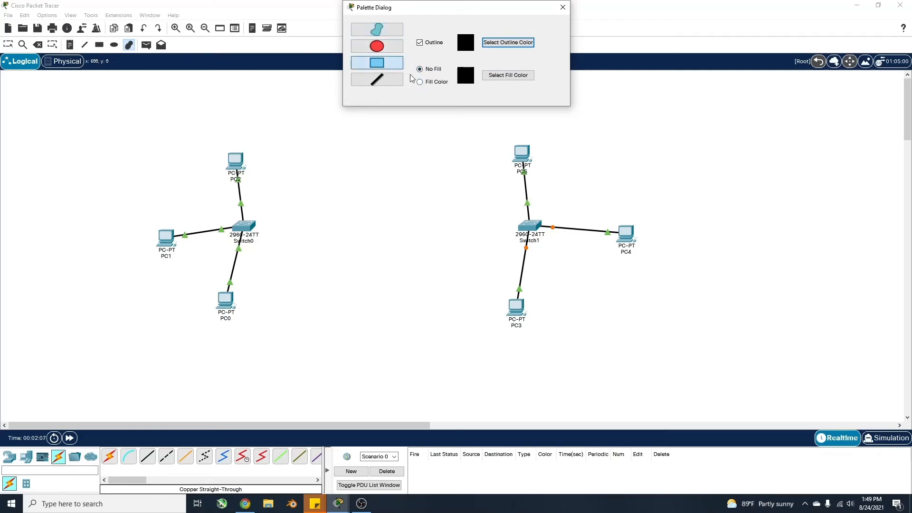
left_click_drag(128, 130, 290, 329)
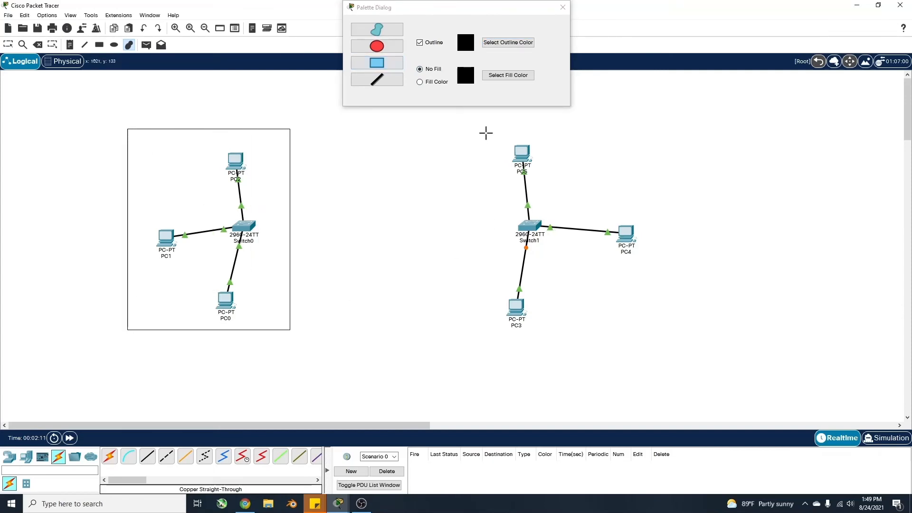
mouse_move(487, 133)
left_mouse_down()
mouse_move(653, 349)
mouse_move(657, 340)
left_mouse_up()
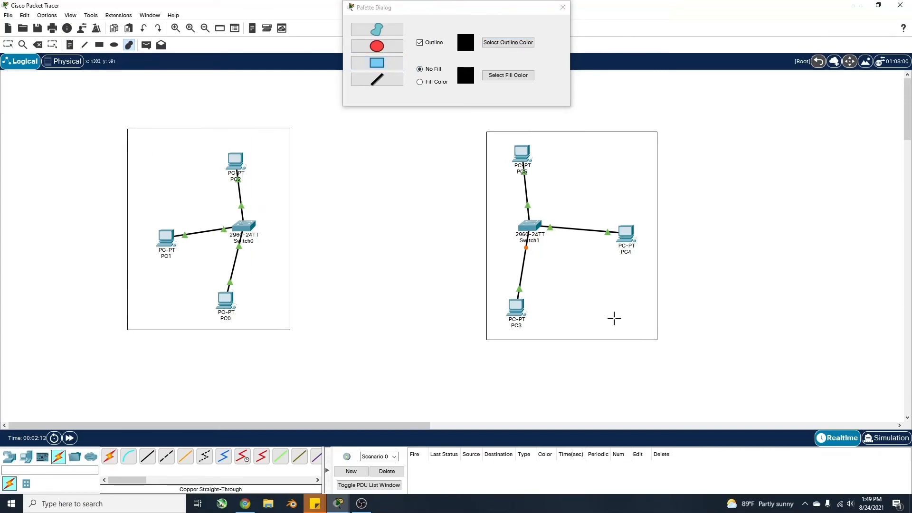
left_click(563, 8)
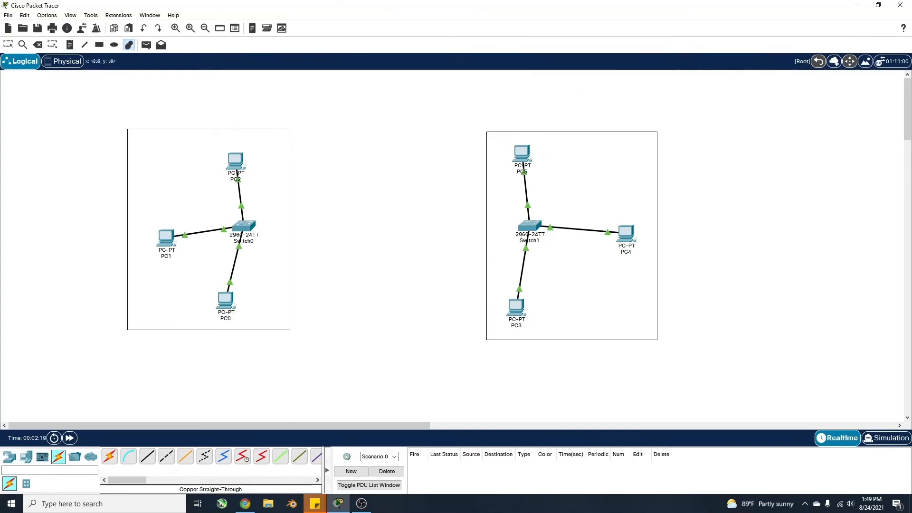
key("alt+Tab")
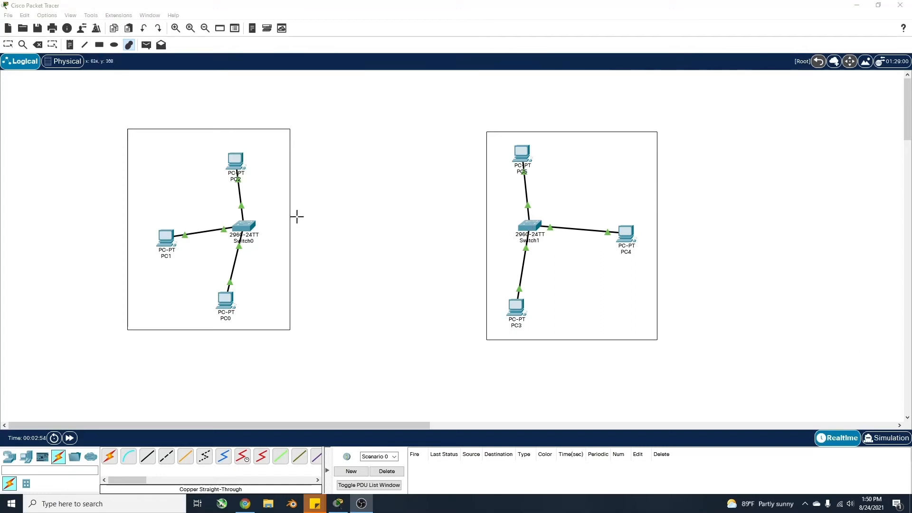
- Place two 2911 routers, Router0 and Router1, side by side in the gap between the boxes
left_click(13, 460)
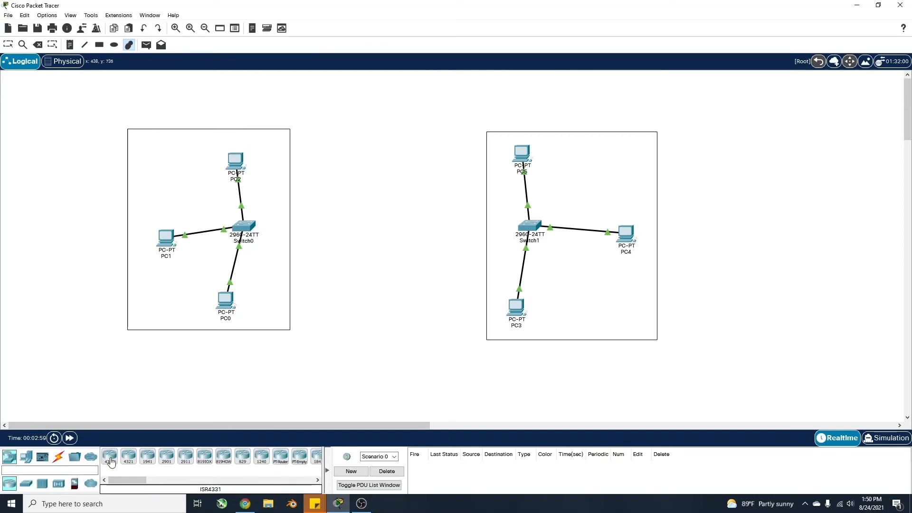
left_click(187, 463)
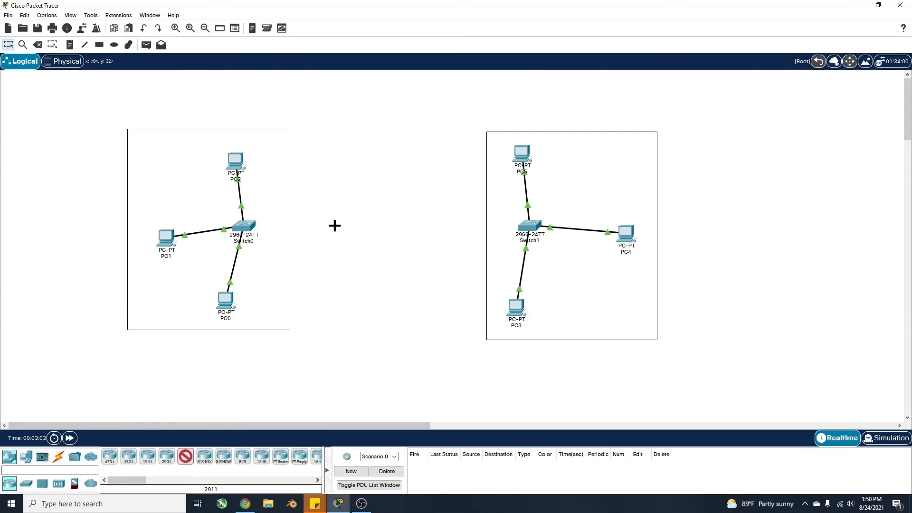
left_click(335, 228)
left_click(185, 457)
left_click(427, 233)
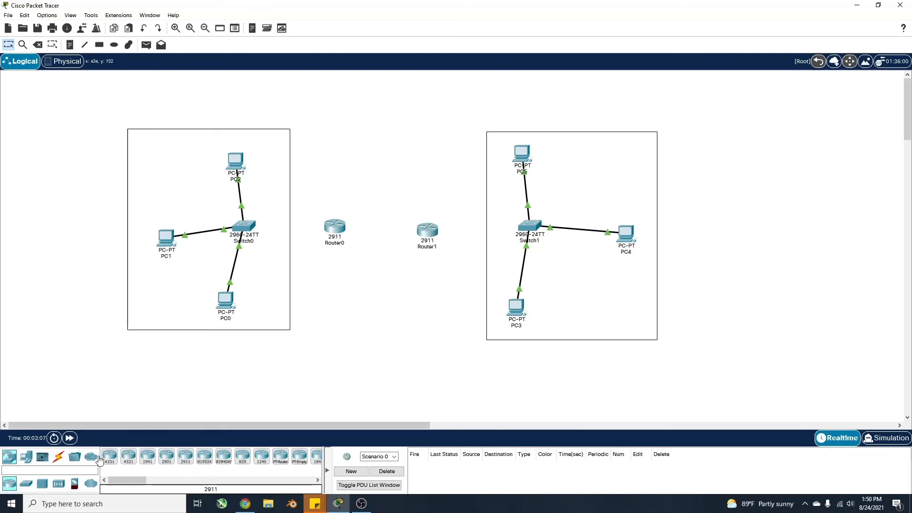
- Link Router1 GigabitEthernet0/0 to Switch1 GigabitEthernet0/1 with straight-through copper
left_click(57, 458)
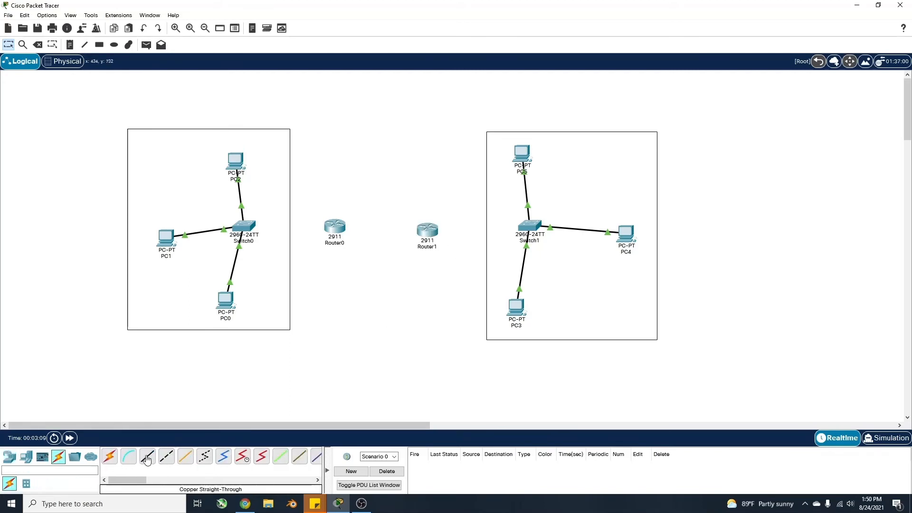
left_click(147, 457)
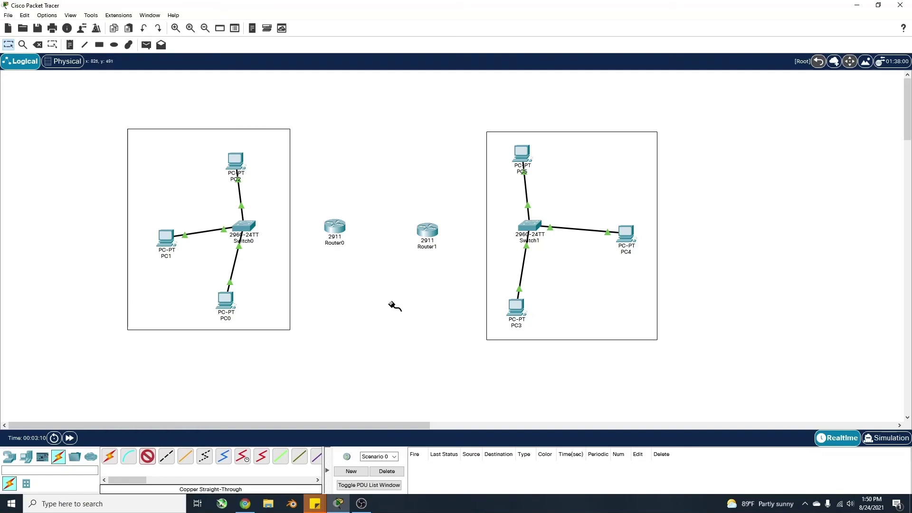
left_click(429, 232)
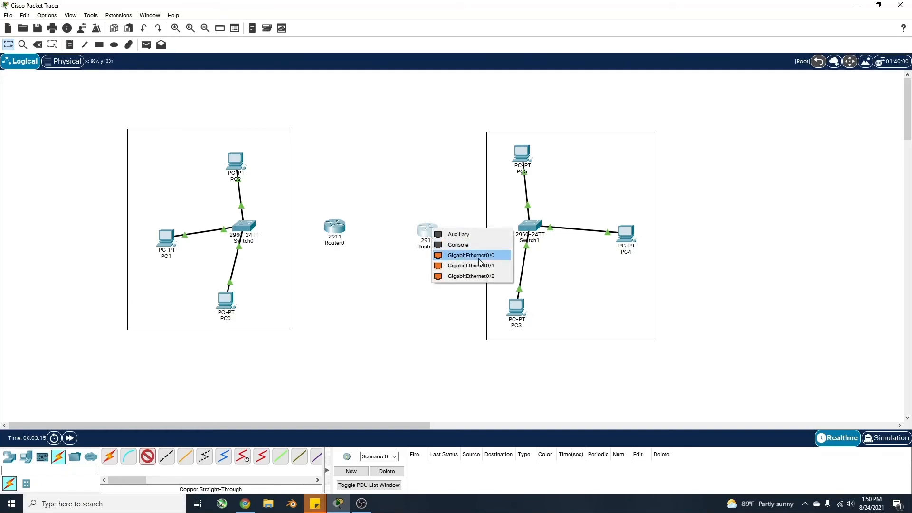
left_click(471, 256)
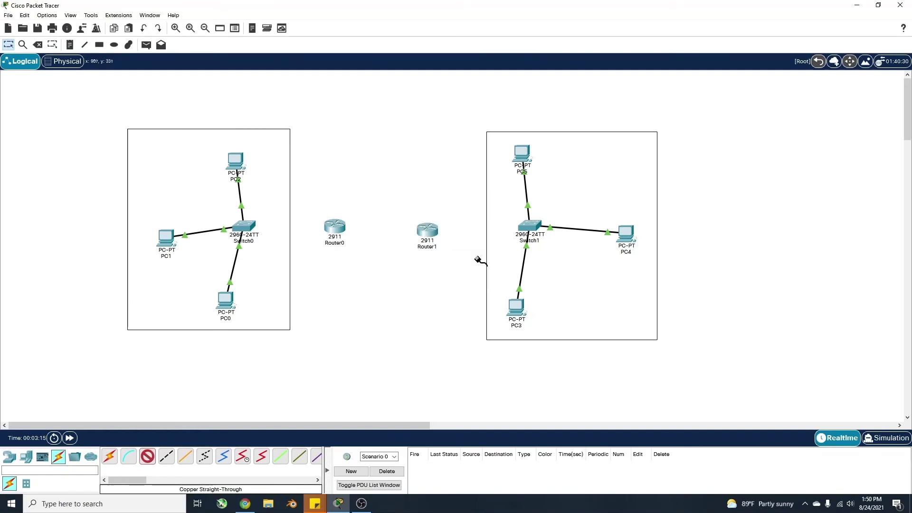
left_click(531, 228)
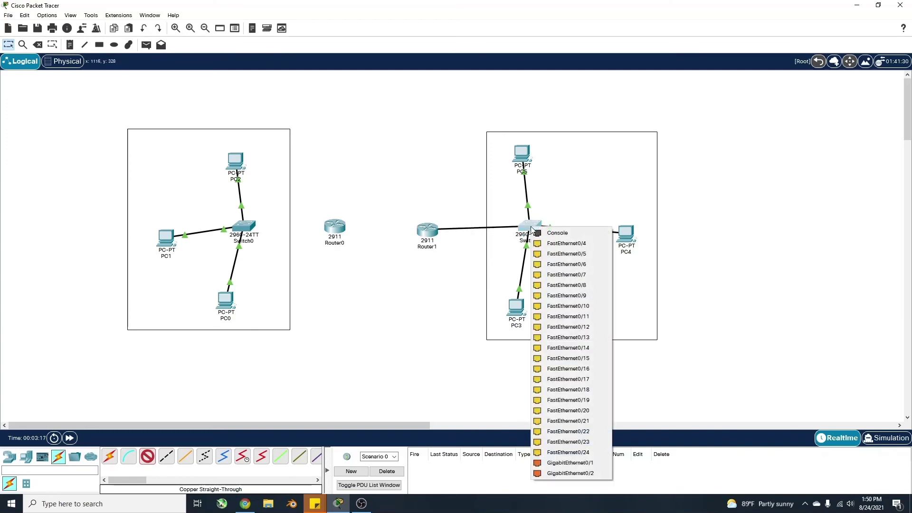
left_click(550, 465)
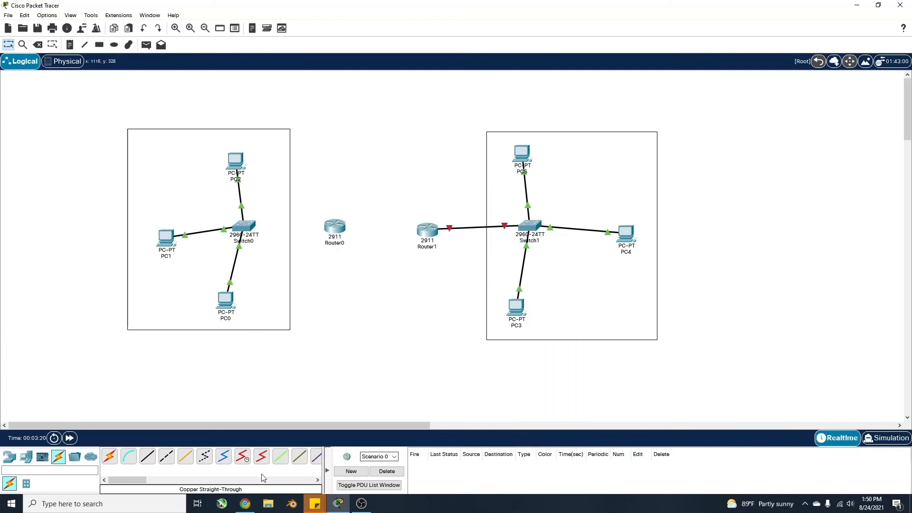
- Link Router0 GigabitEthernet0/0 to Switch0 GigabitEthernet0/1 with straight-through copper
left_click(148, 457)
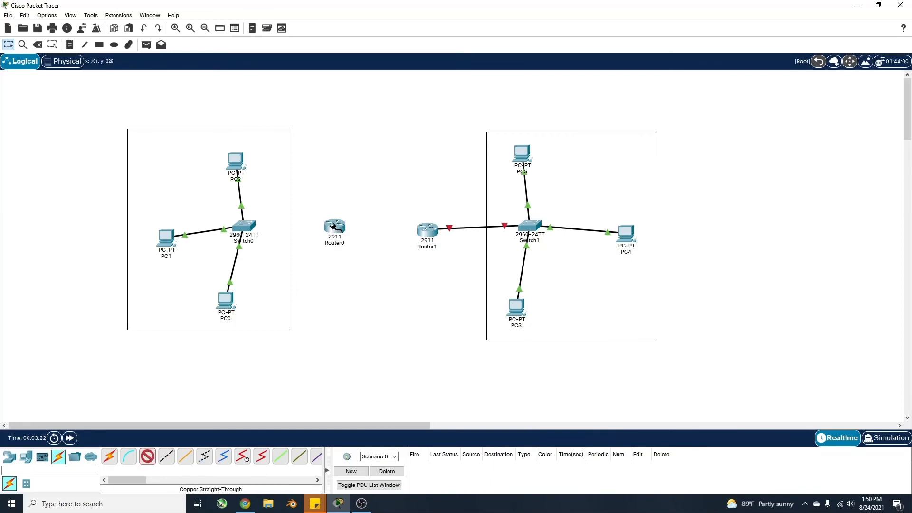
left_click(335, 231)
left_click(365, 253)
left_click(244, 232)
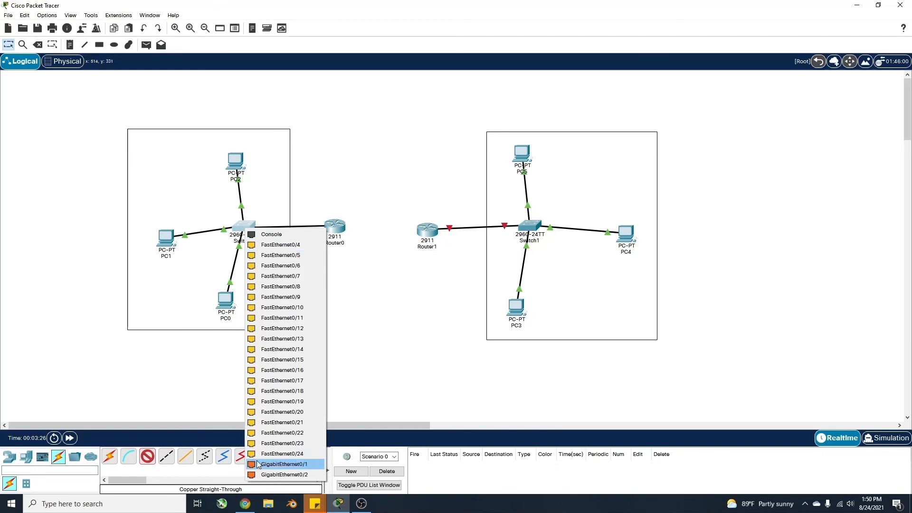
left_click(284, 463)
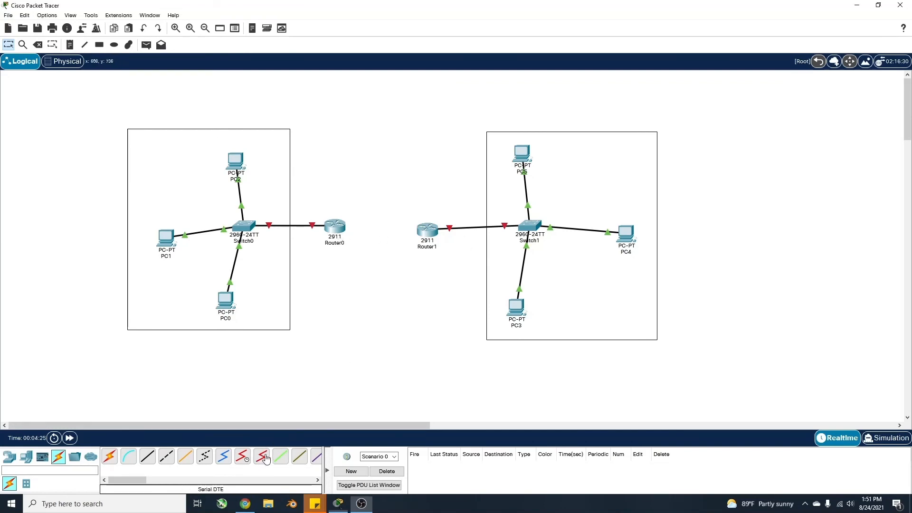
left_click(266, 456)
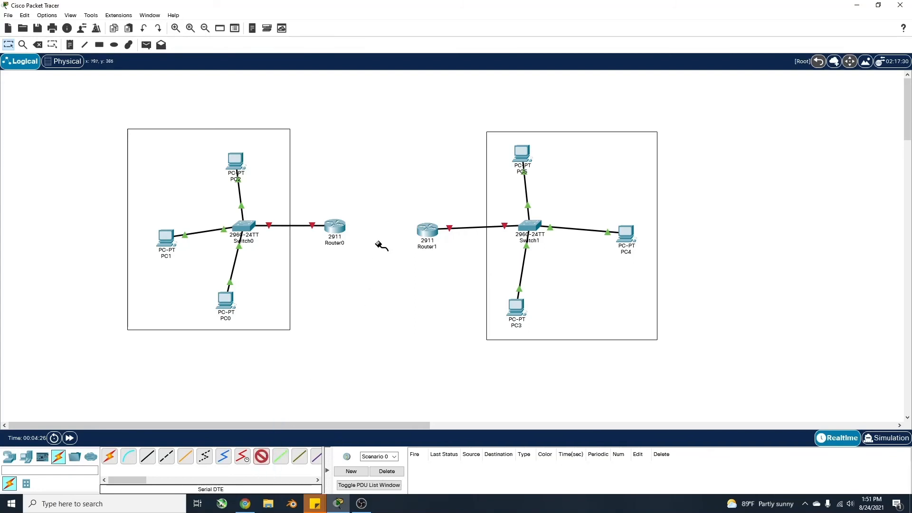
left_click(337, 228)
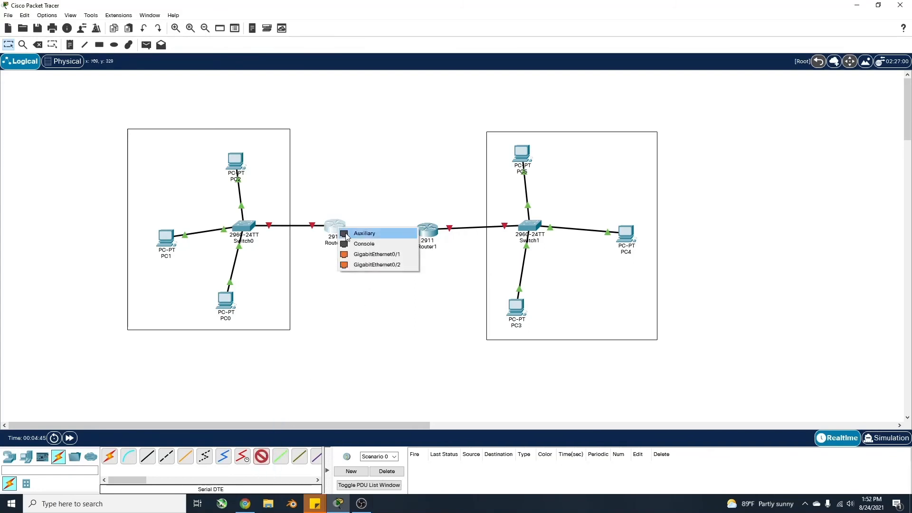
left_click(370, 332)
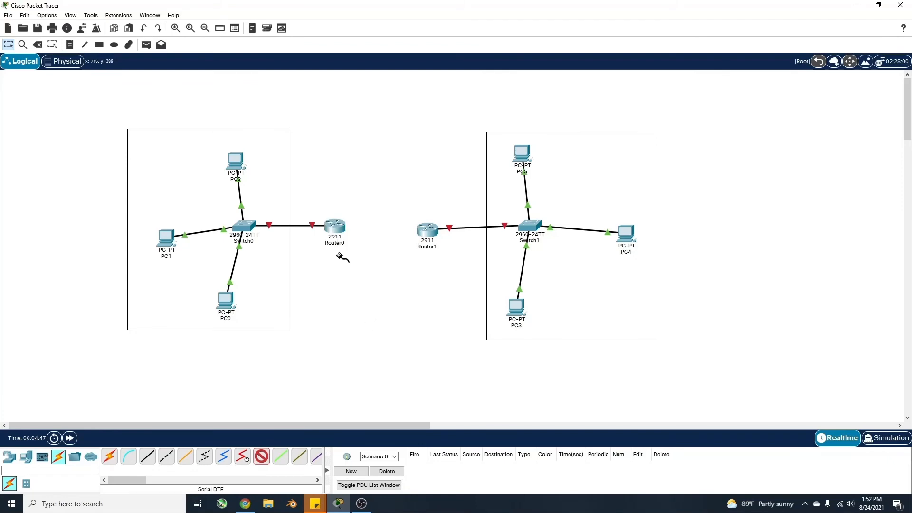
key("Escape")
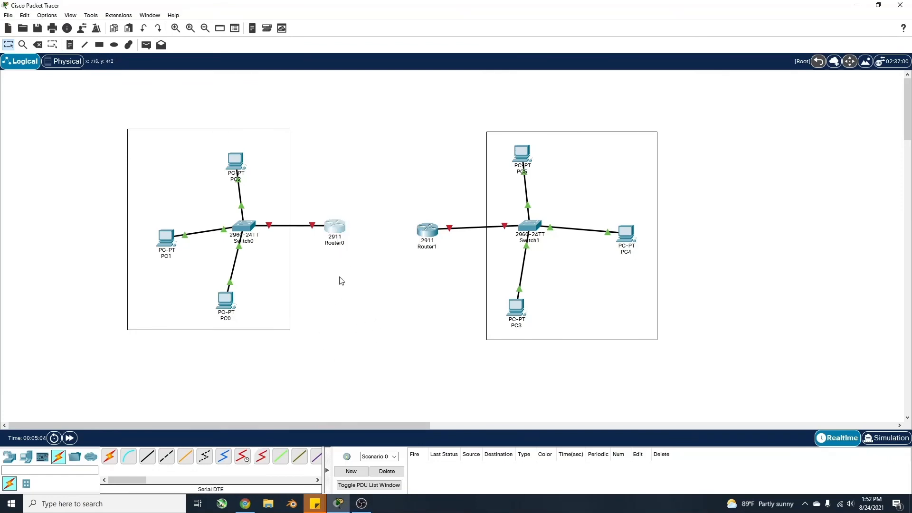
- Power Router0 off, insert an HWIC-2T card into its empty slot, and power it back on
left_click(334, 230)
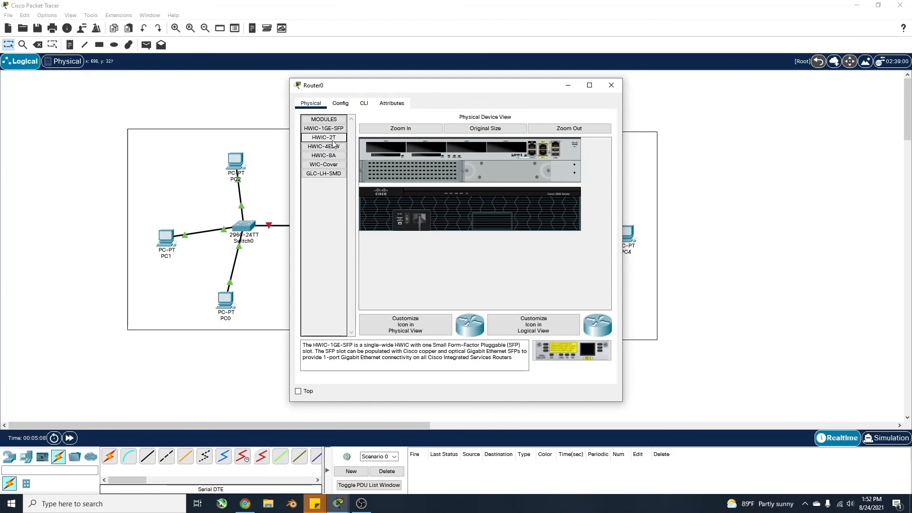
left_click(324, 137)
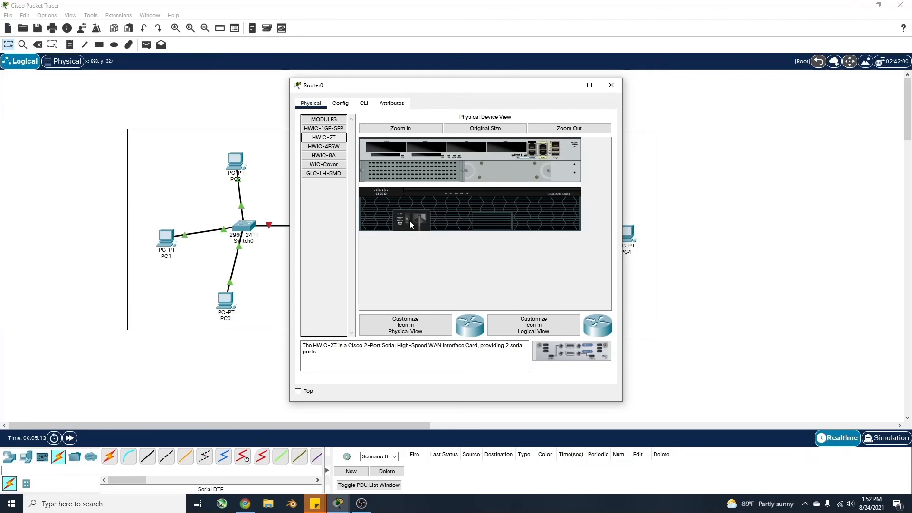
left_click_drag(571, 351, 511, 152)
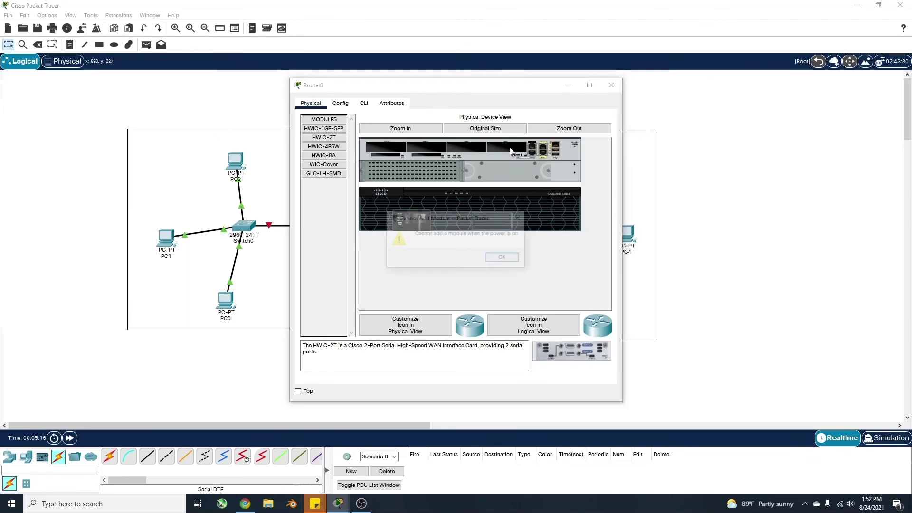
left_click(504, 259)
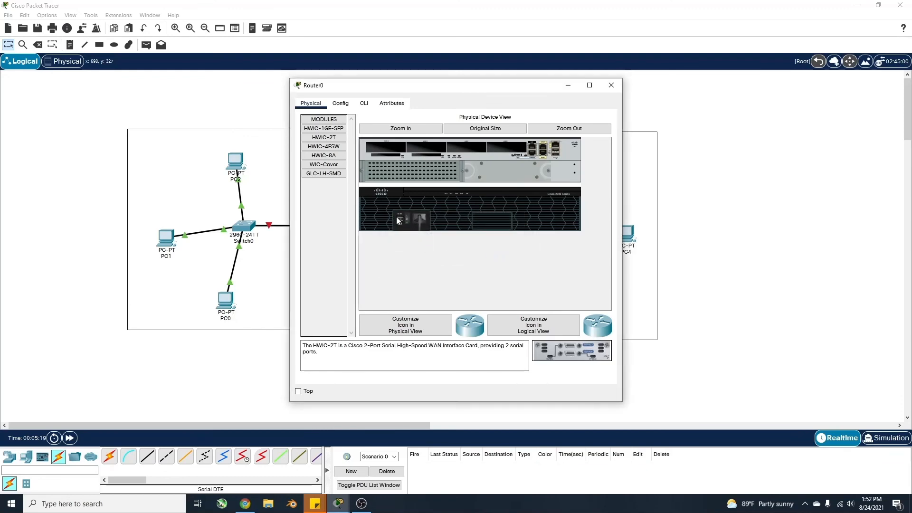
left_click(400, 128)
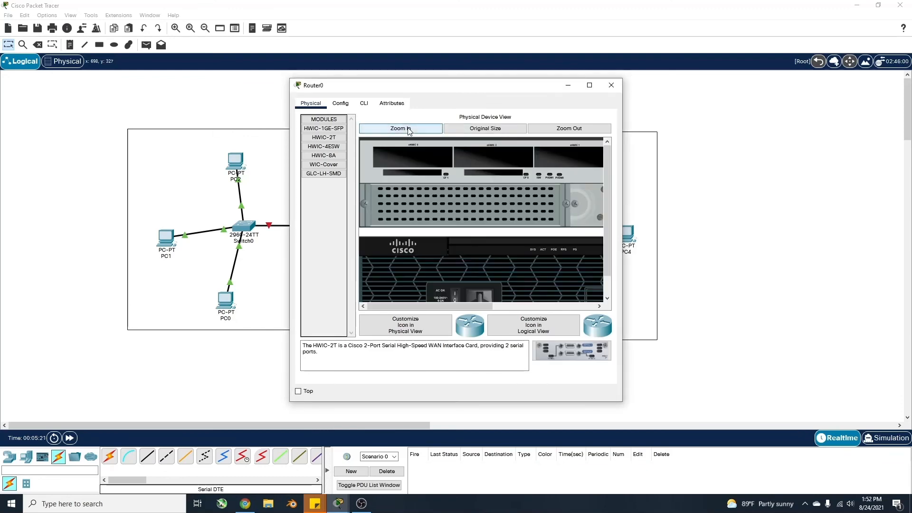
scroll(468, 250, "down", 1)
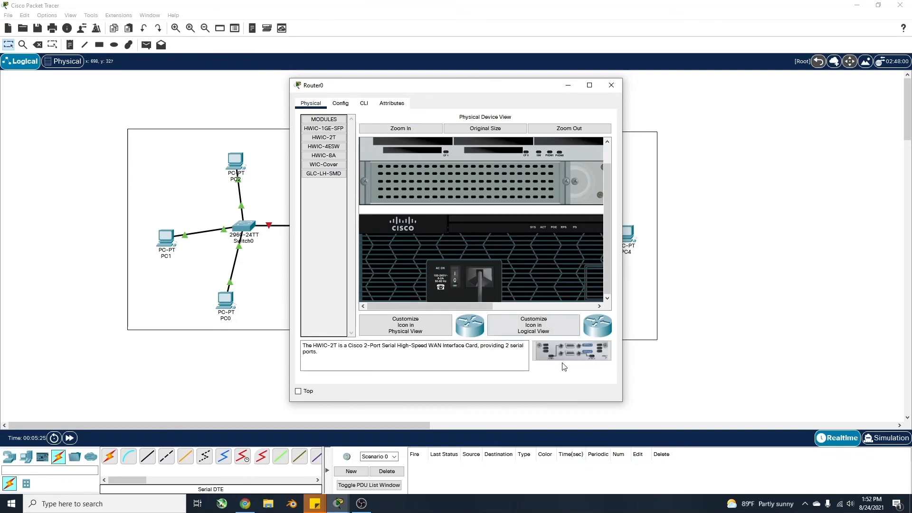
left_click_drag(569, 351, 568, 140)
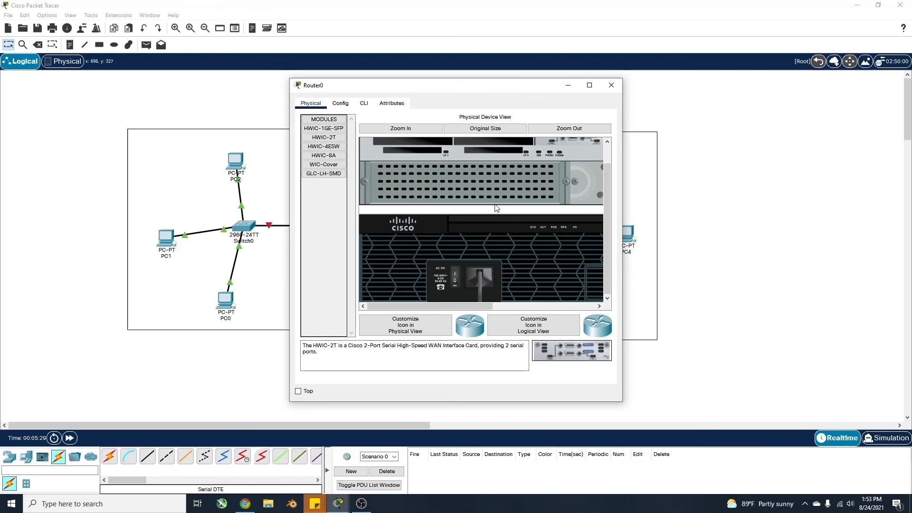
left_click(456, 276)
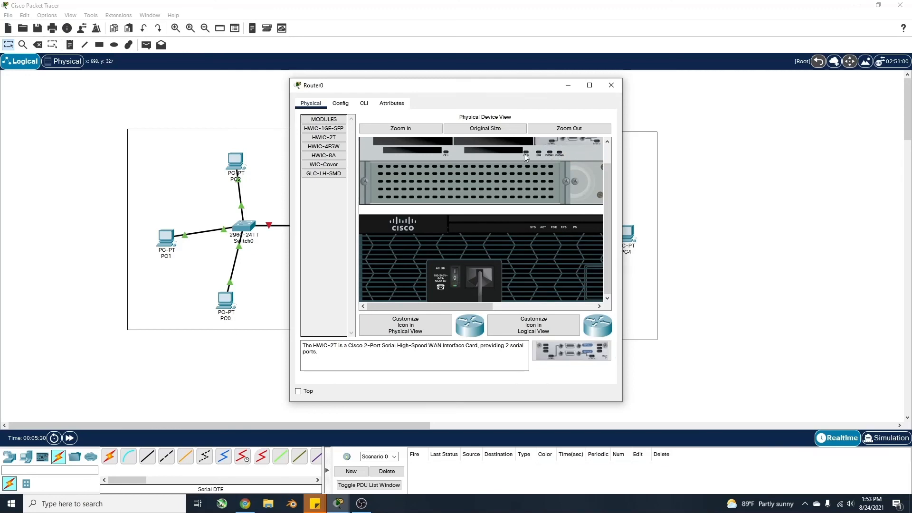
left_click(611, 85)
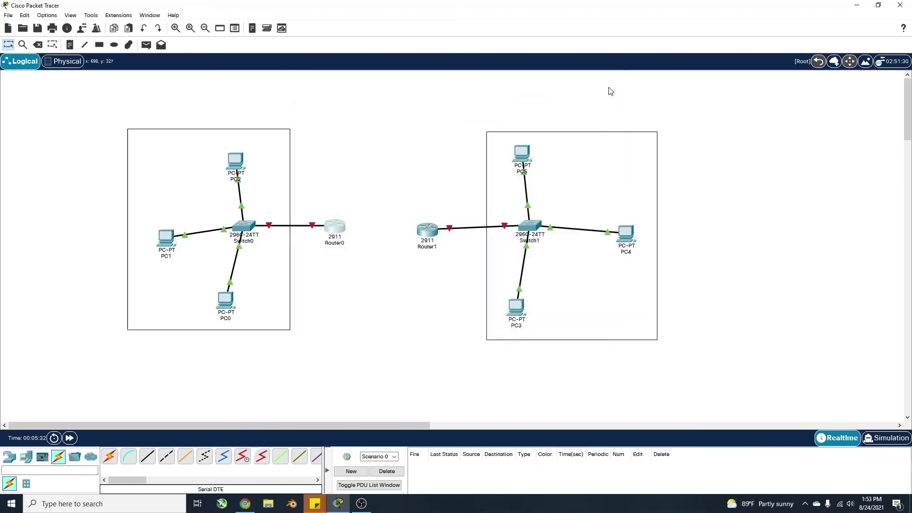
- Insert an HWIC-2T serial card into Router1's empty top-right slot
left_click(428, 235)
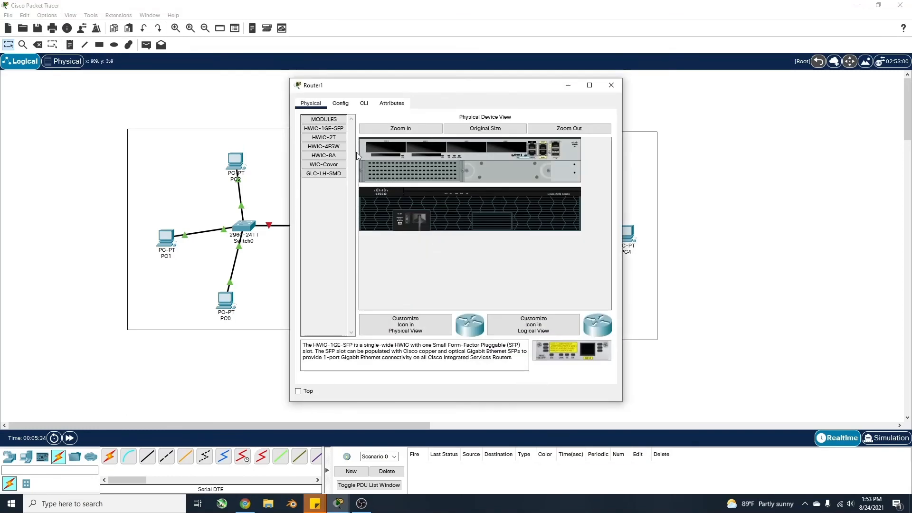
left_click(324, 137)
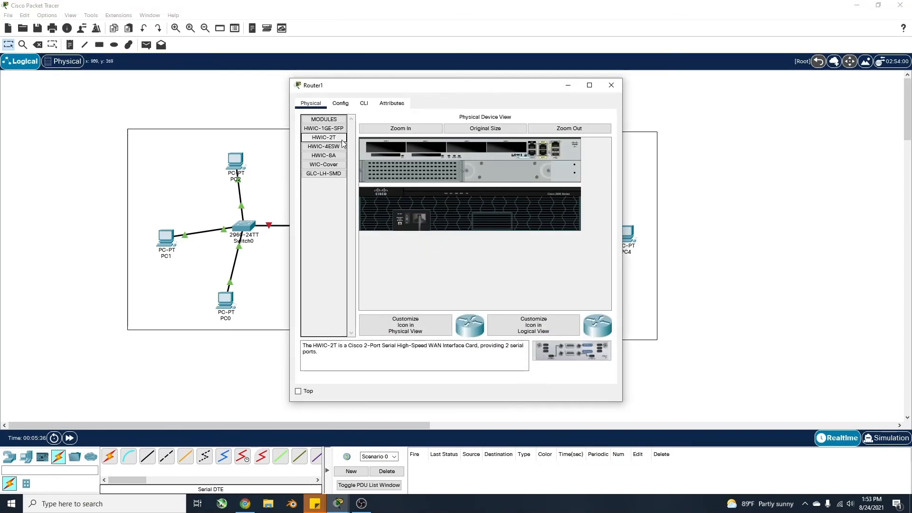
left_click(412, 129)
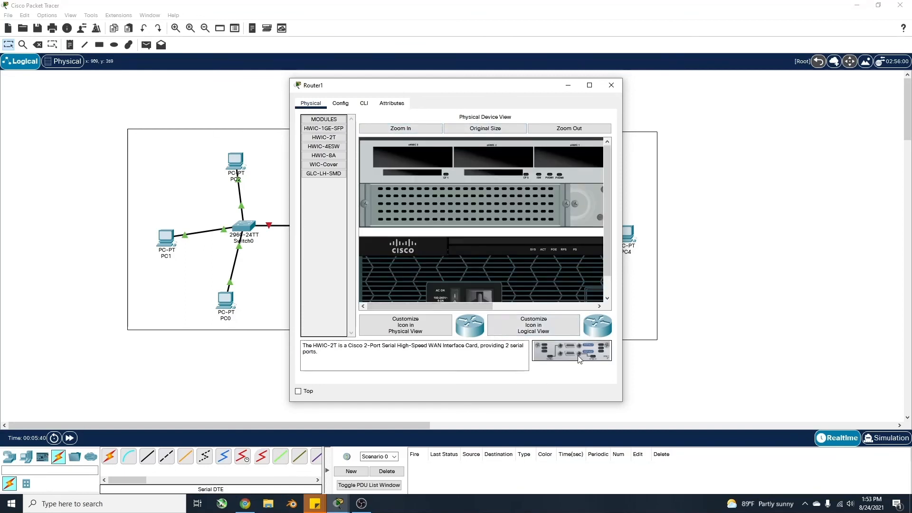
left_click_drag(579, 359, 564, 159)
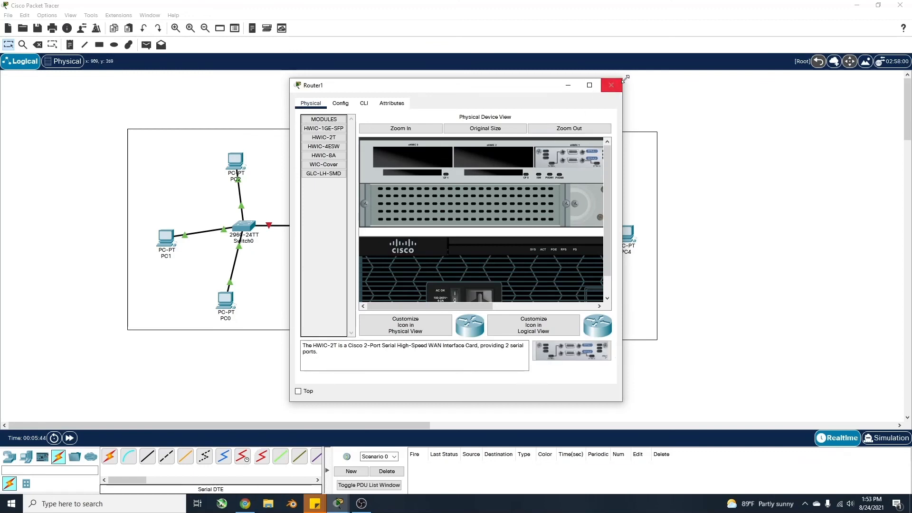
left_click(612, 85)
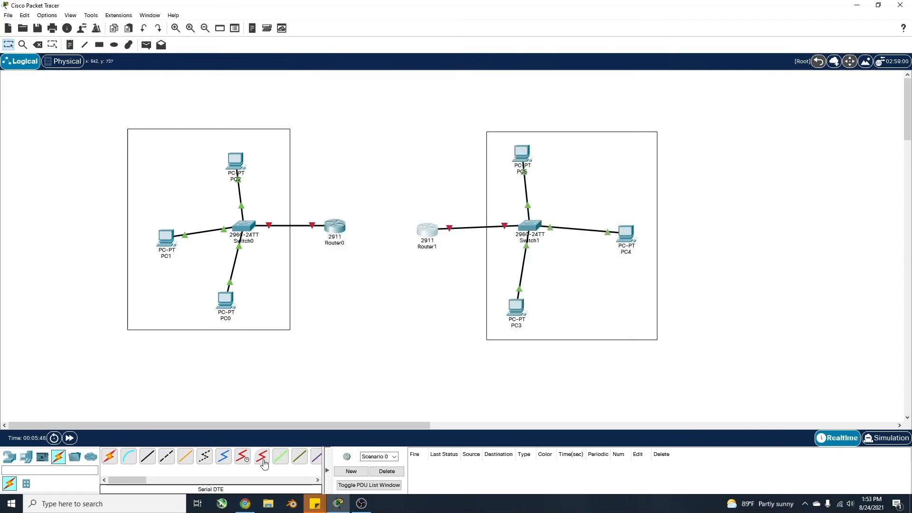
- Run a Serial DTE cable from Router0 Serial0/1/0 to Router1 Serial0/1/0
left_click(262, 460)
left_click(334, 229)
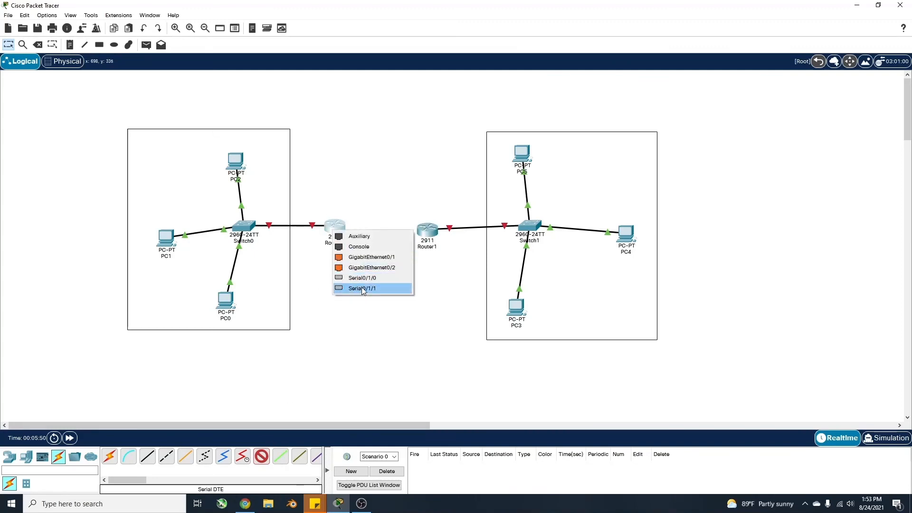
left_click(386, 278)
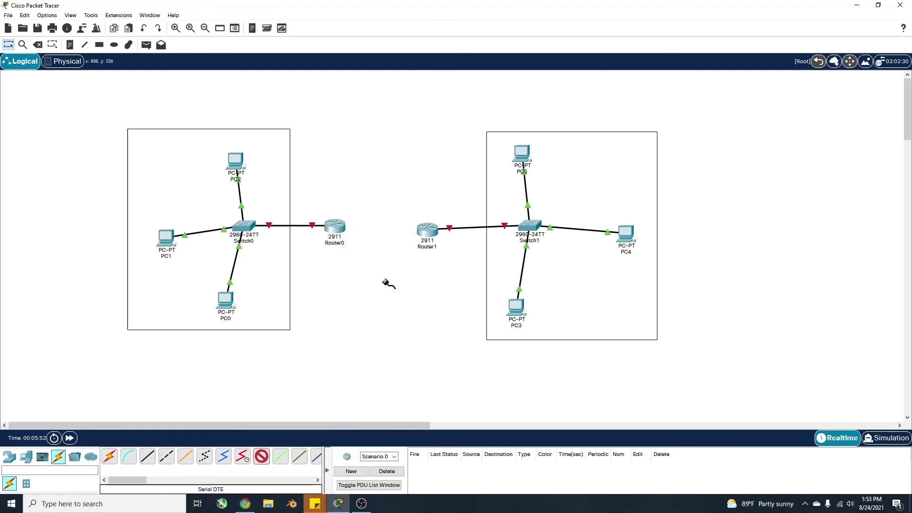
left_click(427, 232)
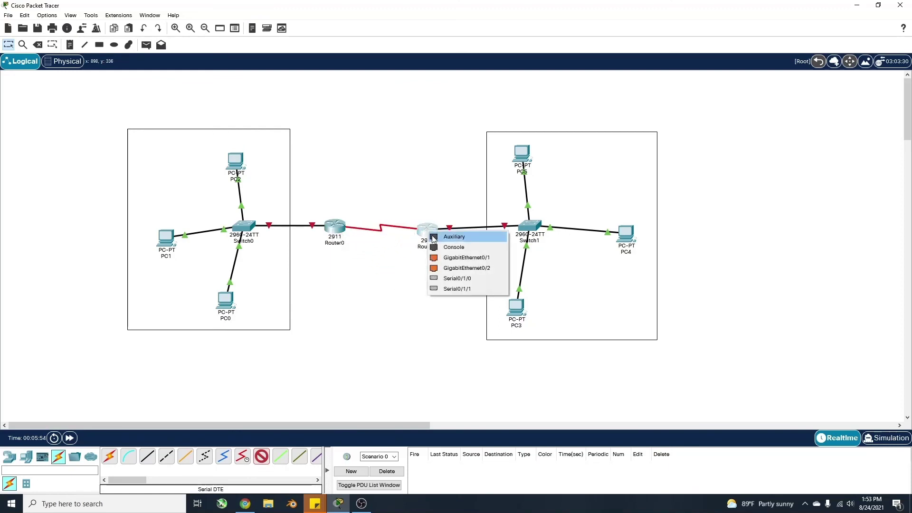
left_click(479, 279)
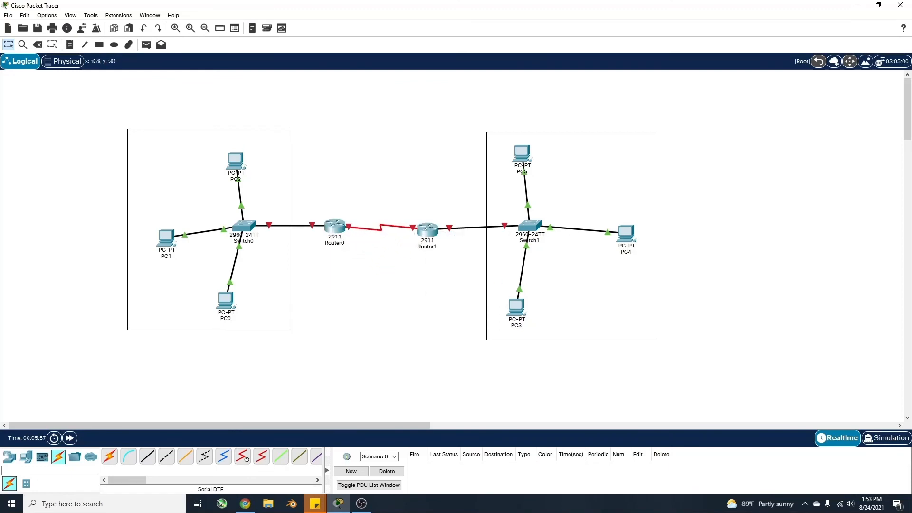